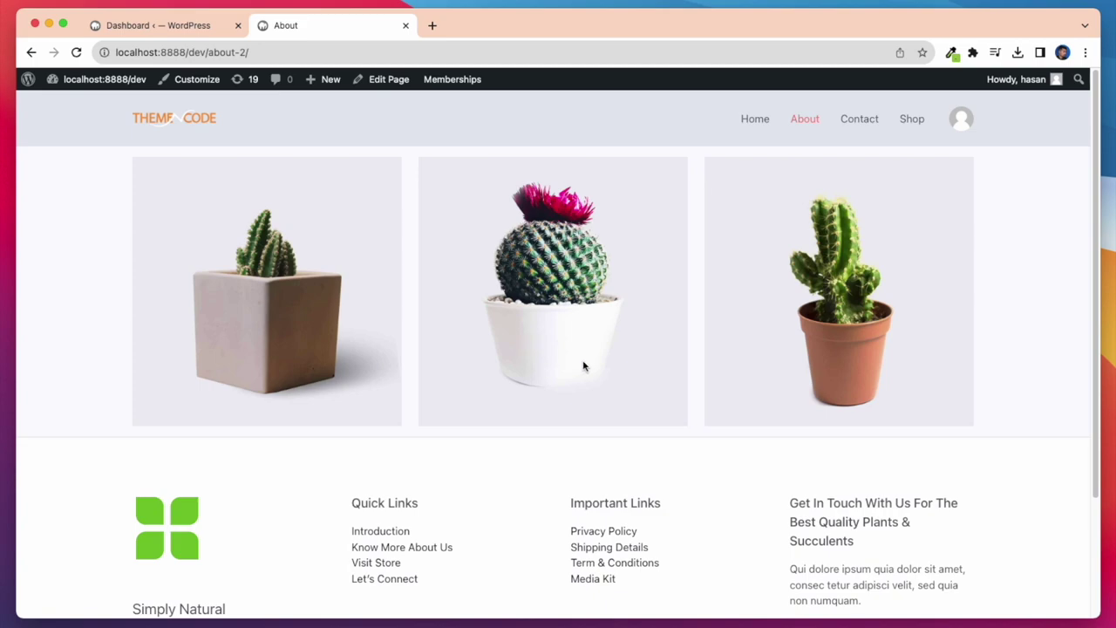
Go to Media > File Access Manager in the WordPress dashboard.
left_click(150, 25)
mouse_move(96, 241)
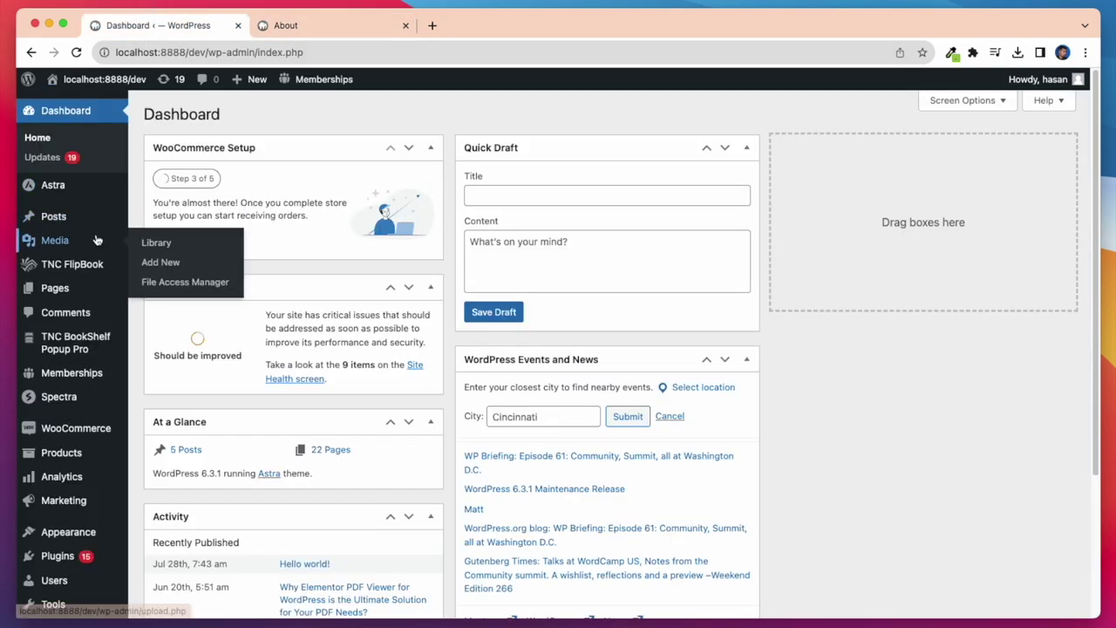
left_click(174, 281)
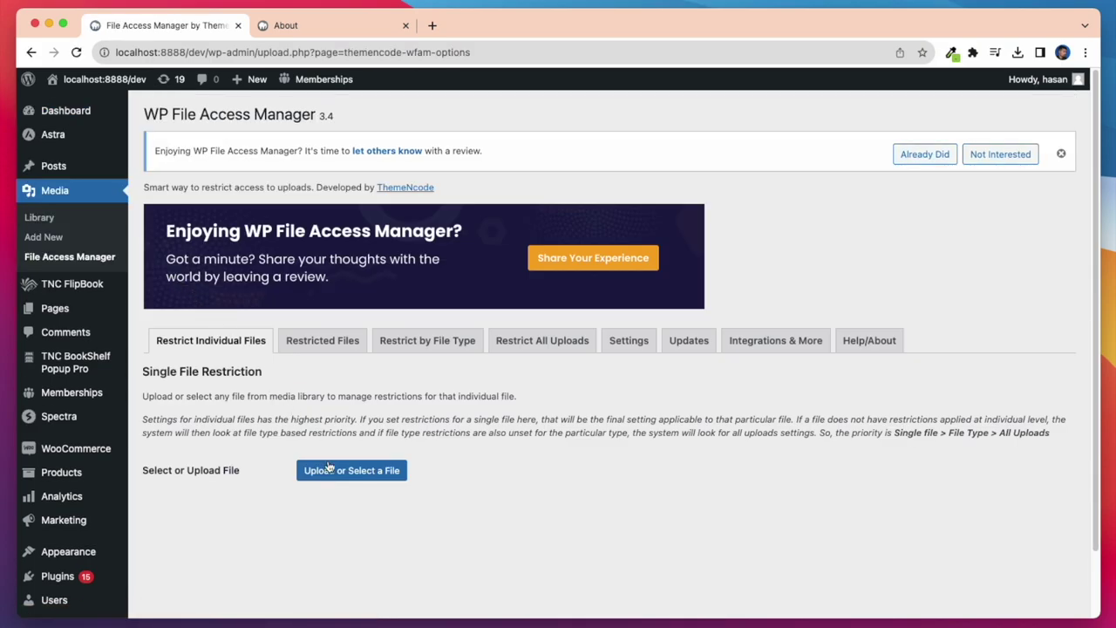
Select cactus4-free-img.jpg from the media library as the file to restrict.
left_click(335, 471)
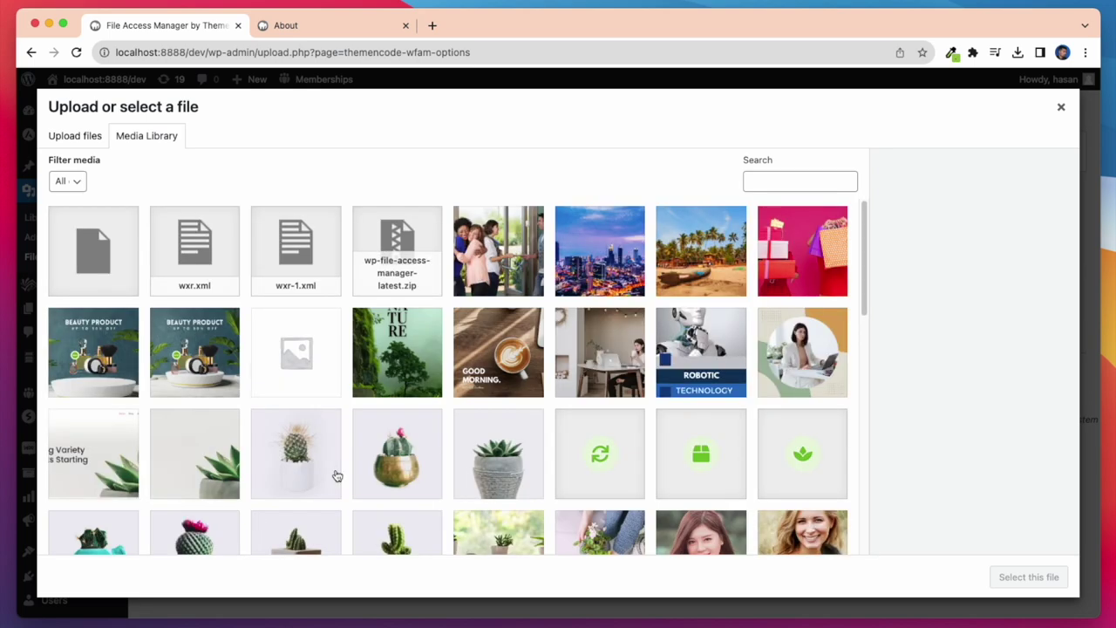
scroll(336, 474, "down", 5)
left_click(214, 347)
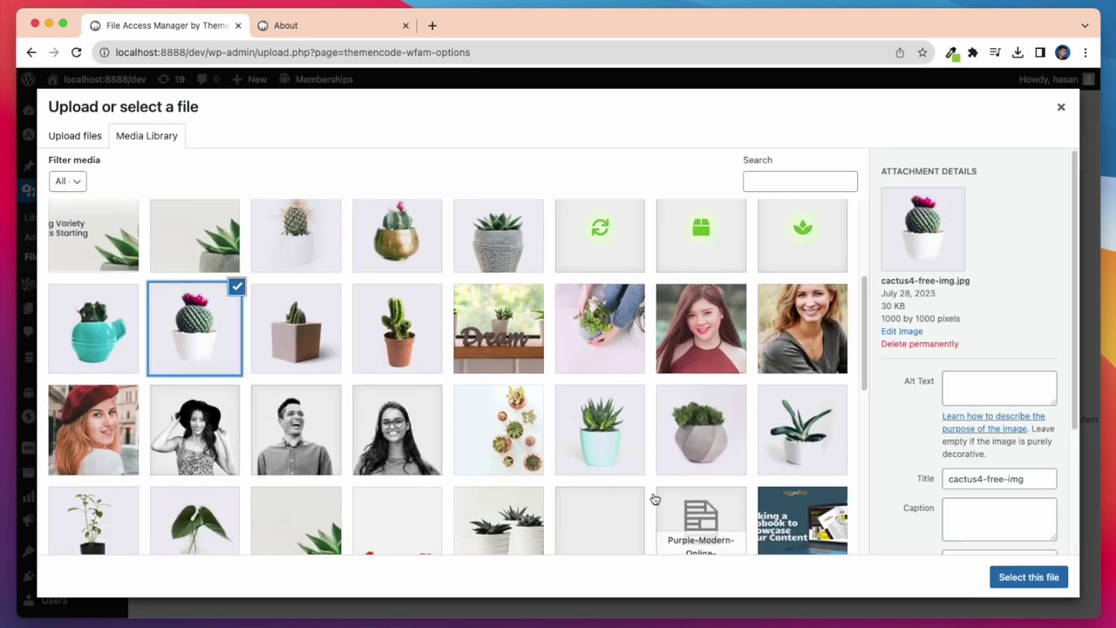
left_click(1027, 577)
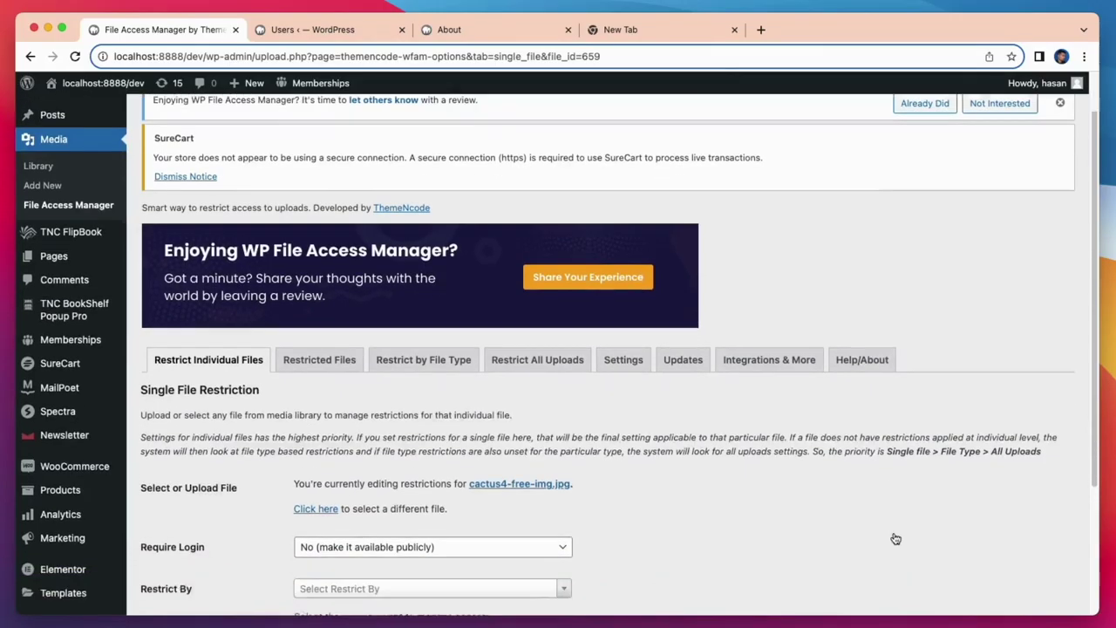
scroll(895, 539, "down", 5)
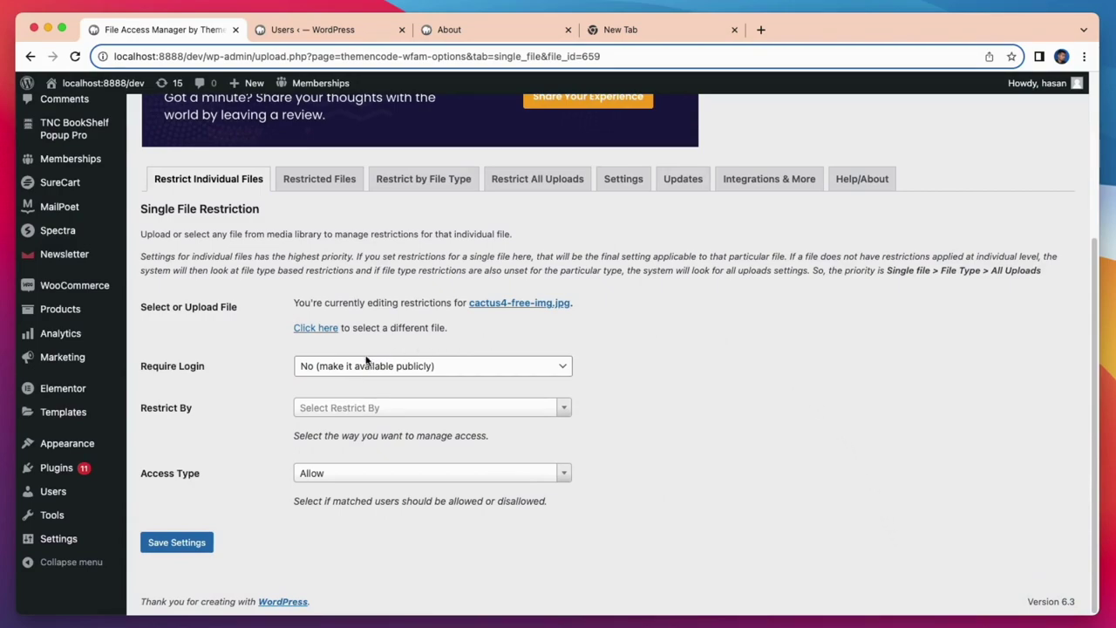
Set the image to Require Login Yes, Restrict By Users, Access Type Disallow.
left_click(452, 366)
left_click(451, 349)
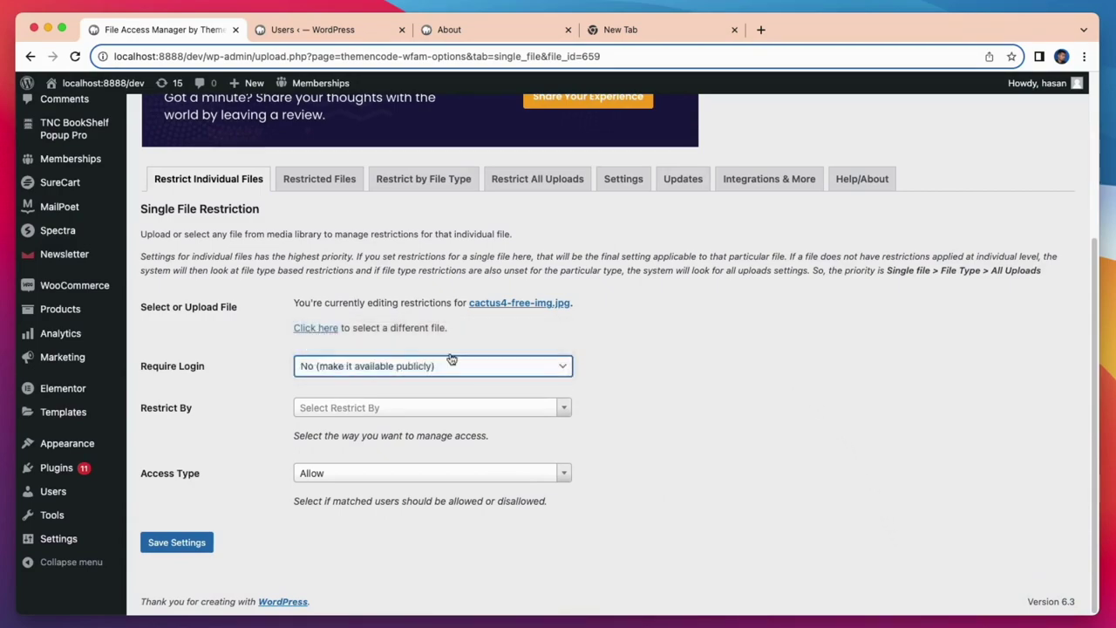
left_click(417, 408)
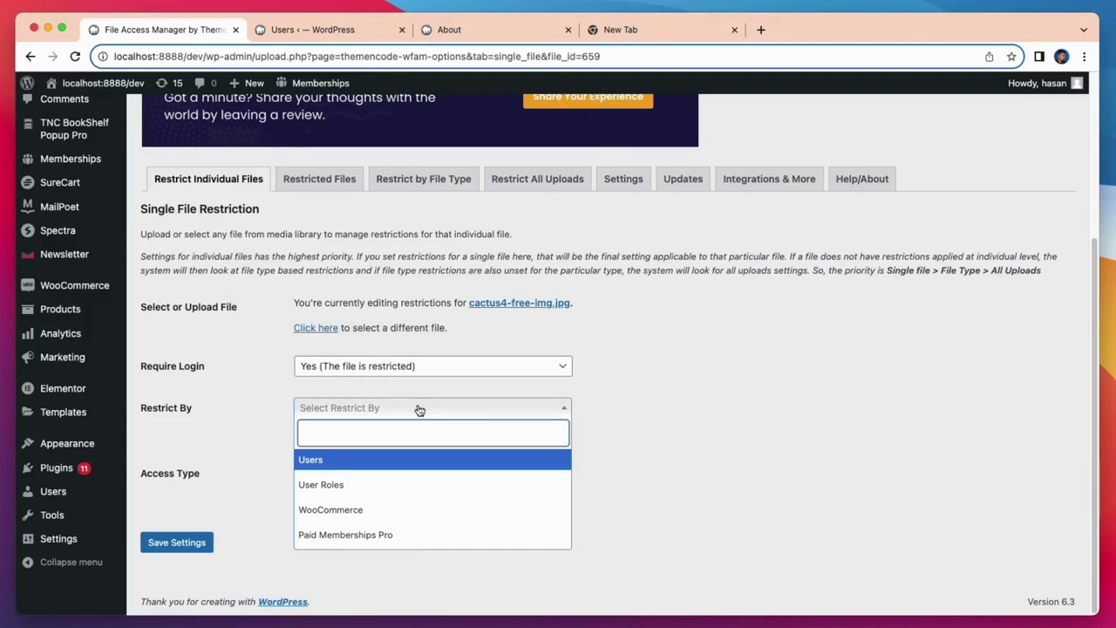
left_click(334, 460)
scroll(381, 461, "down", 2)
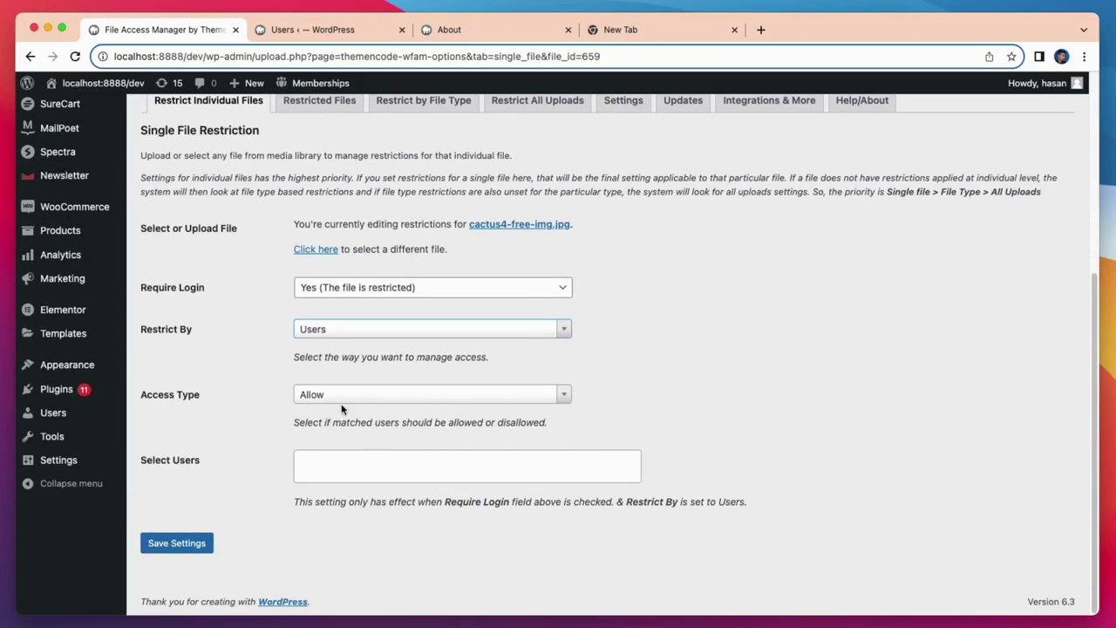
left_click(381, 394)
left_click(334, 472)
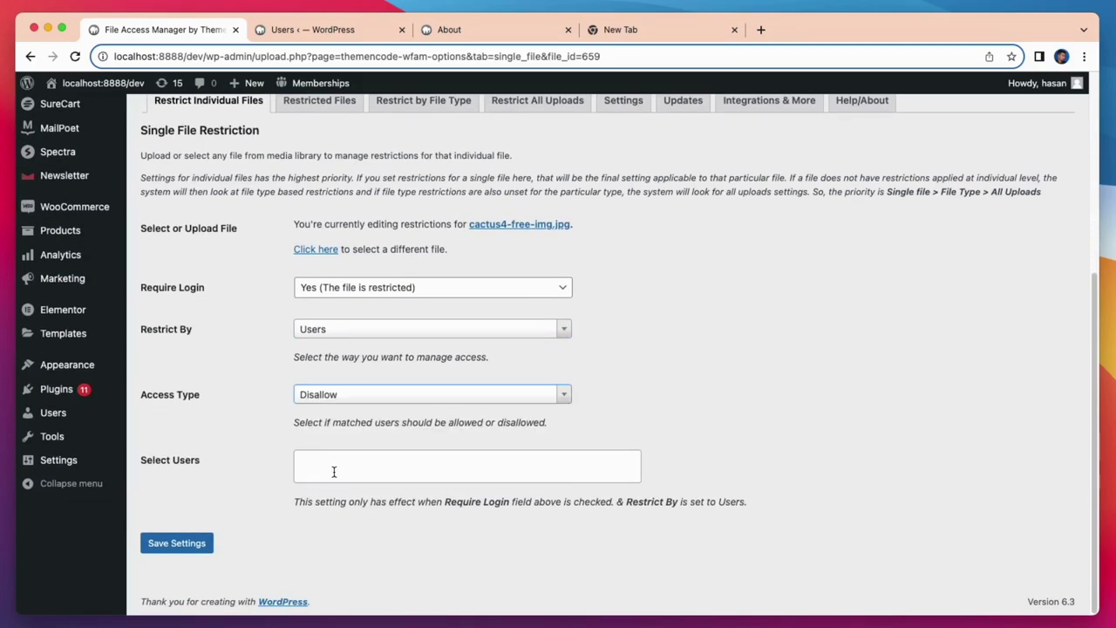
Add the specific user to Select Users and save the settings.
left_click(346, 467)
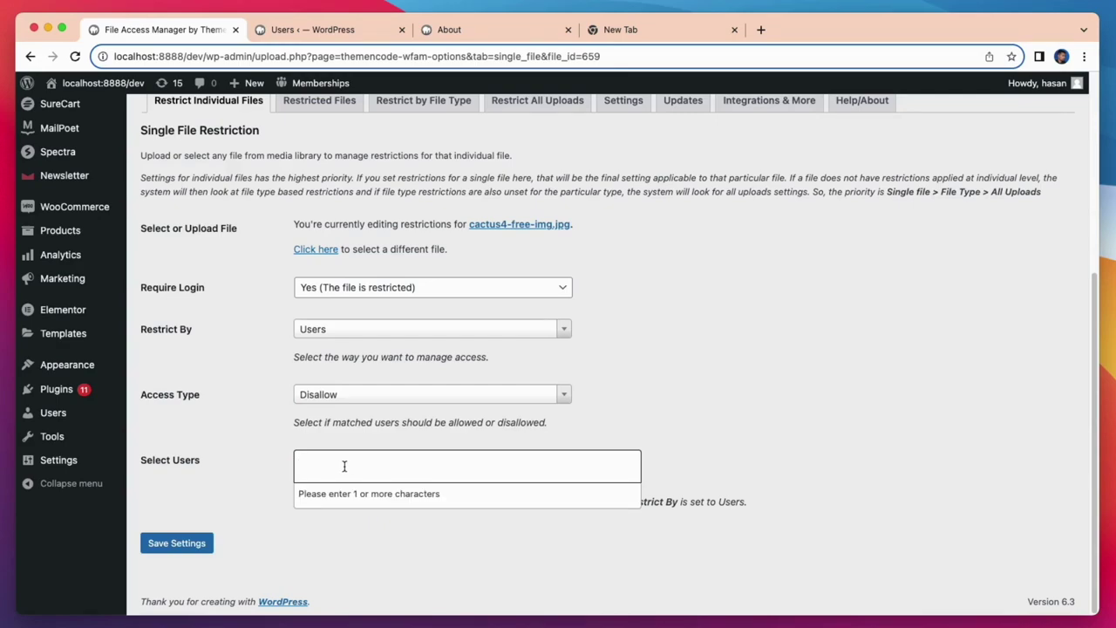
type("david")
left_click(347, 493)
left_click(177, 544)
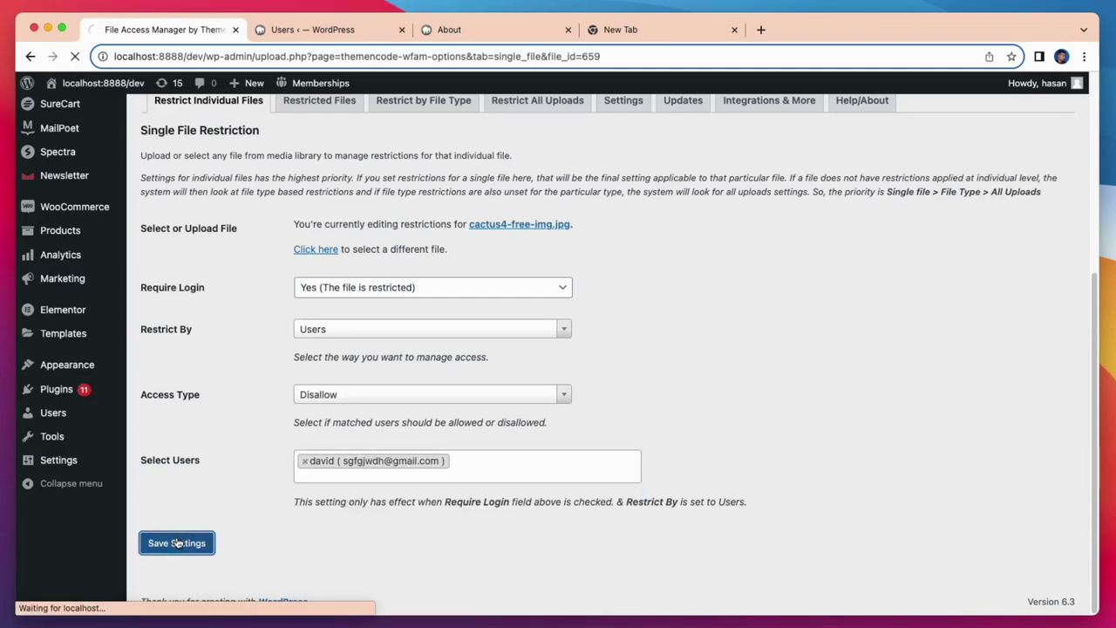
left_click(671, 33)
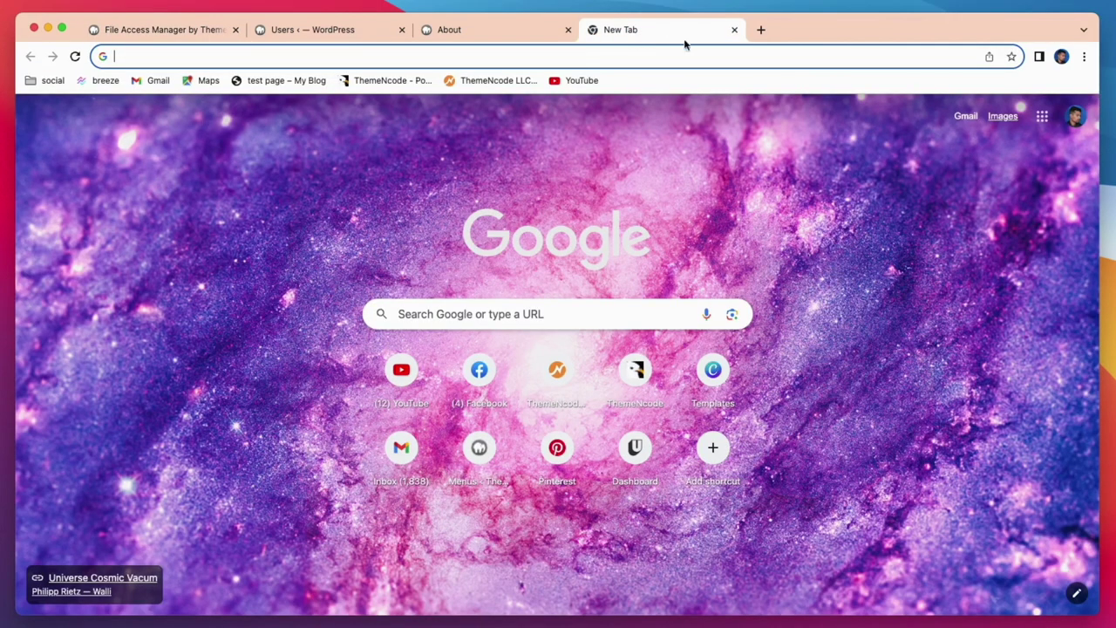
Load the About page in a new incognito window to confirm the cactus image is blocked.
left_click(1084, 55)
left_click(972, 122)
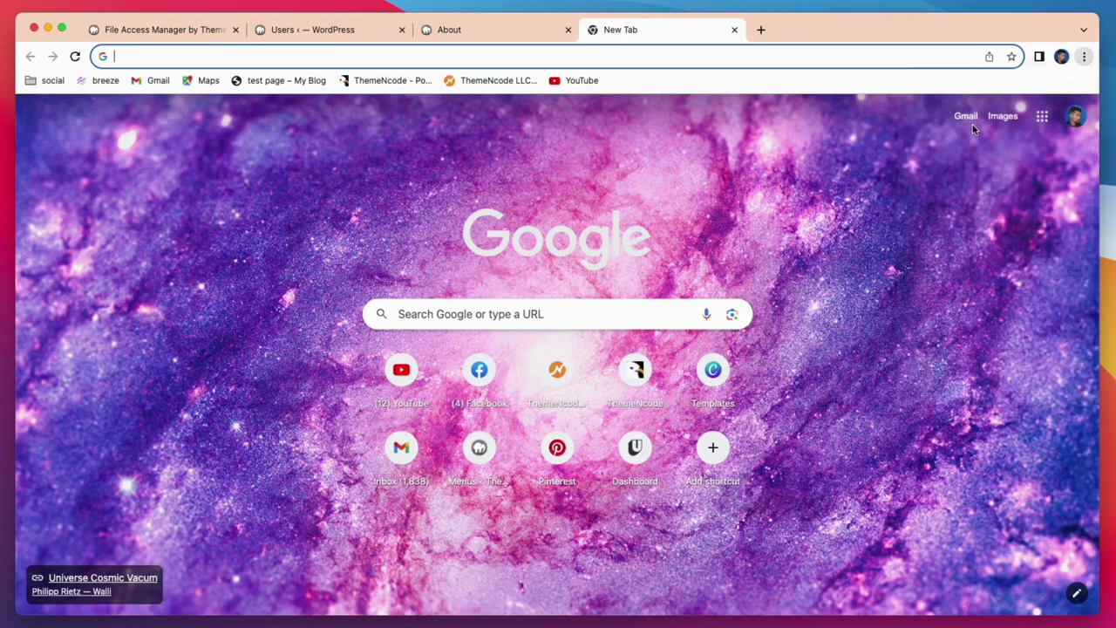
left_click_drag(991, 43, 977, 31)
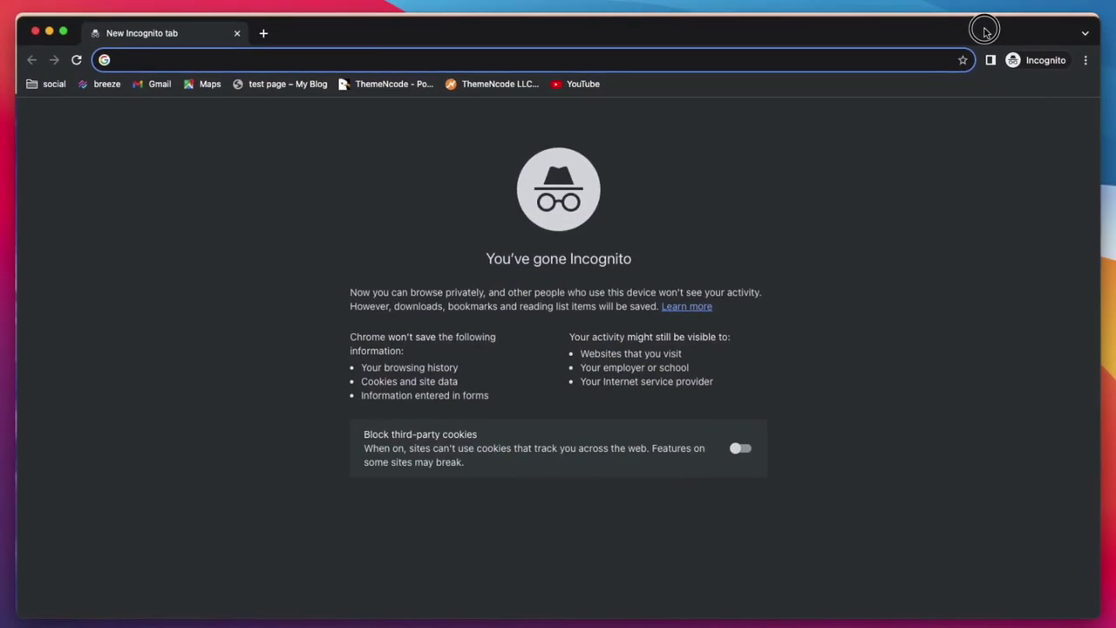
left_click(739, 63)
right_click(739, 62)
left_click(796, 157)
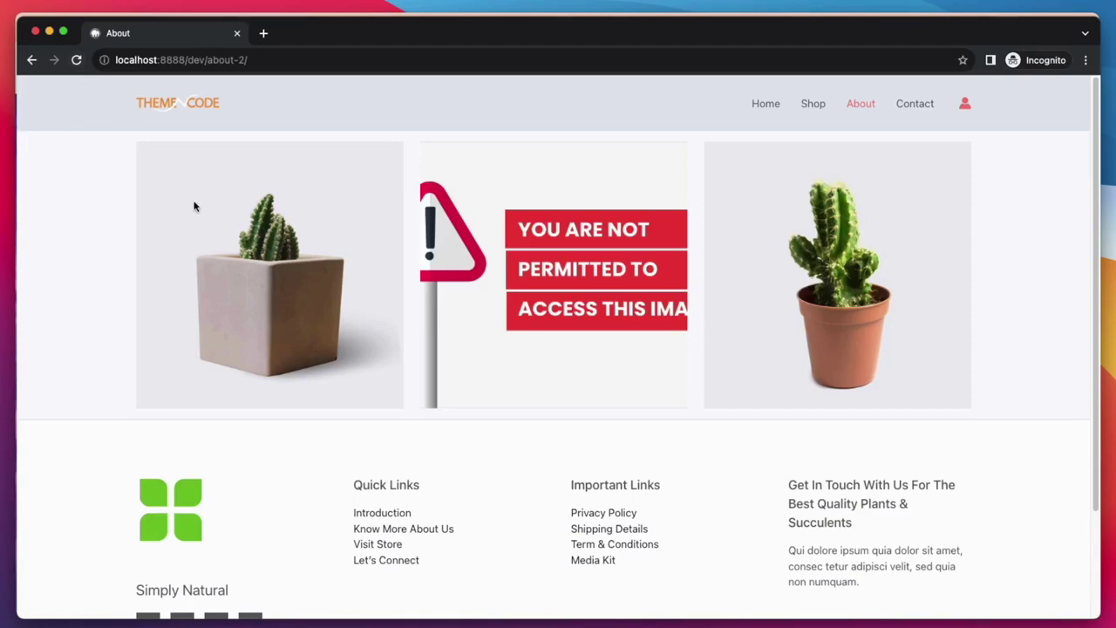
Log in to the site with a second saved account.
left_click(965, 102)
left_click(527, 249)
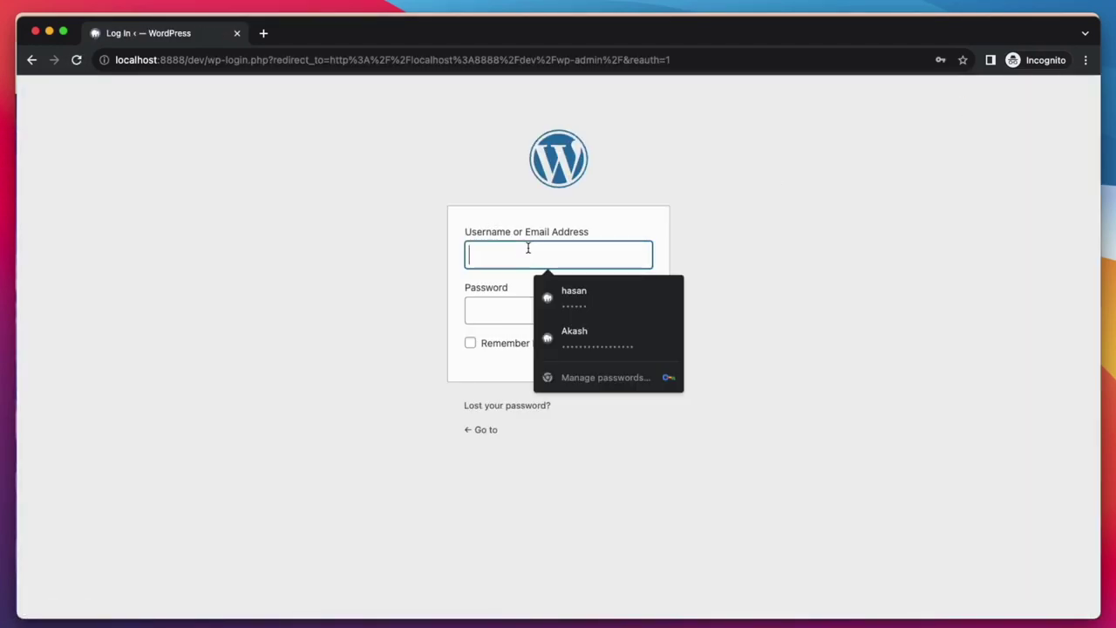
left_click(571, 333)
left_click(639, 348)
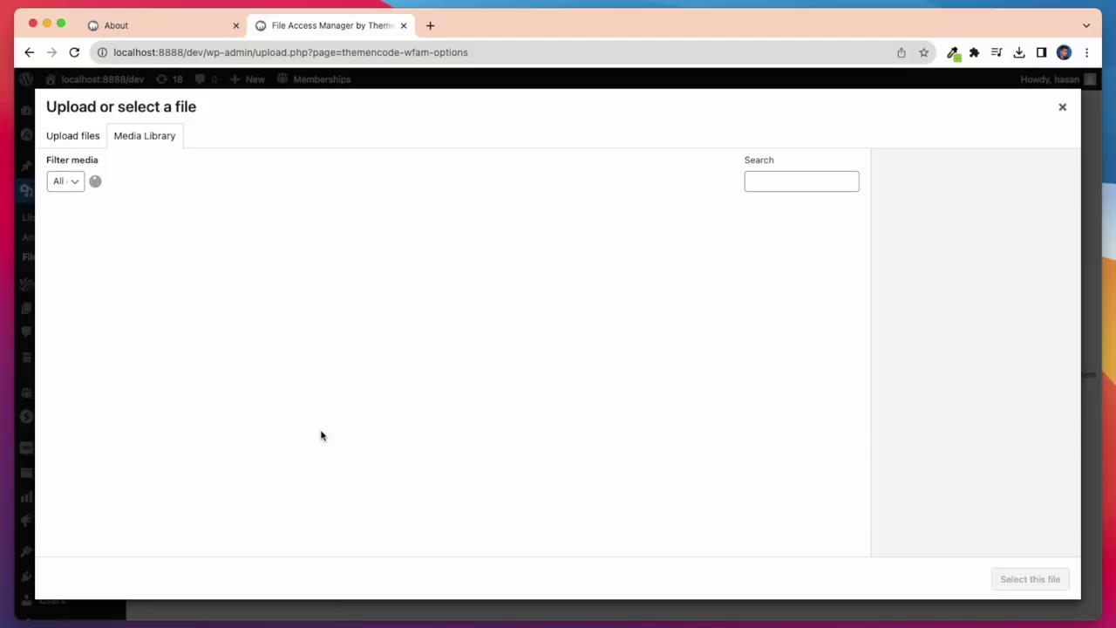
Select cactus4-free-img.jpg, require login, and restrict it by WooCommerce product purchase.
scroll(218, 531, "down", 2)
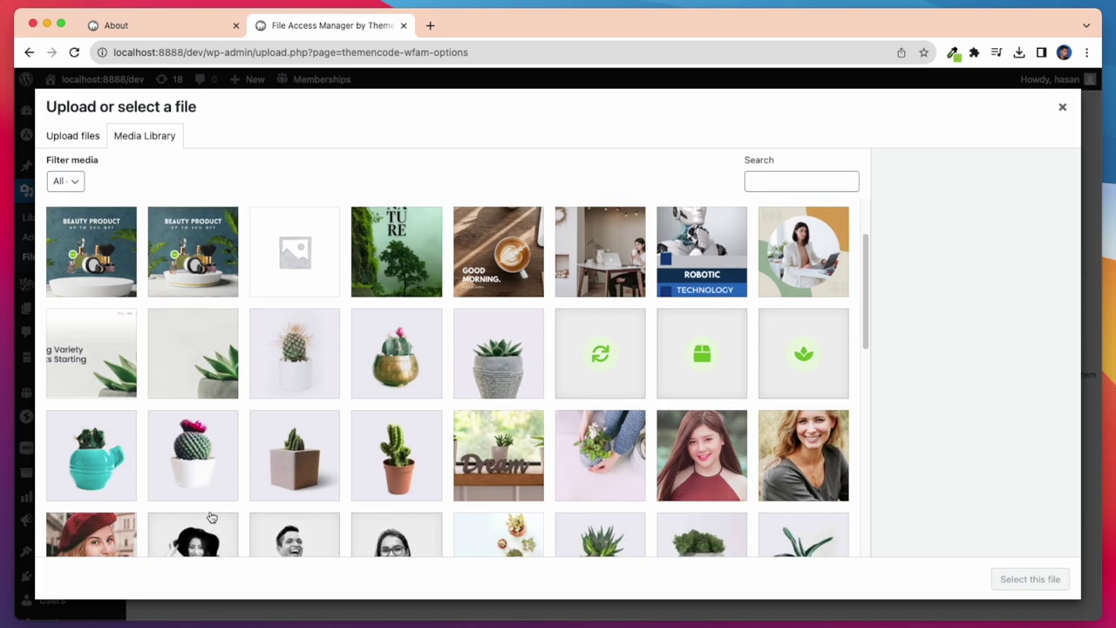
left_click(200, 454)
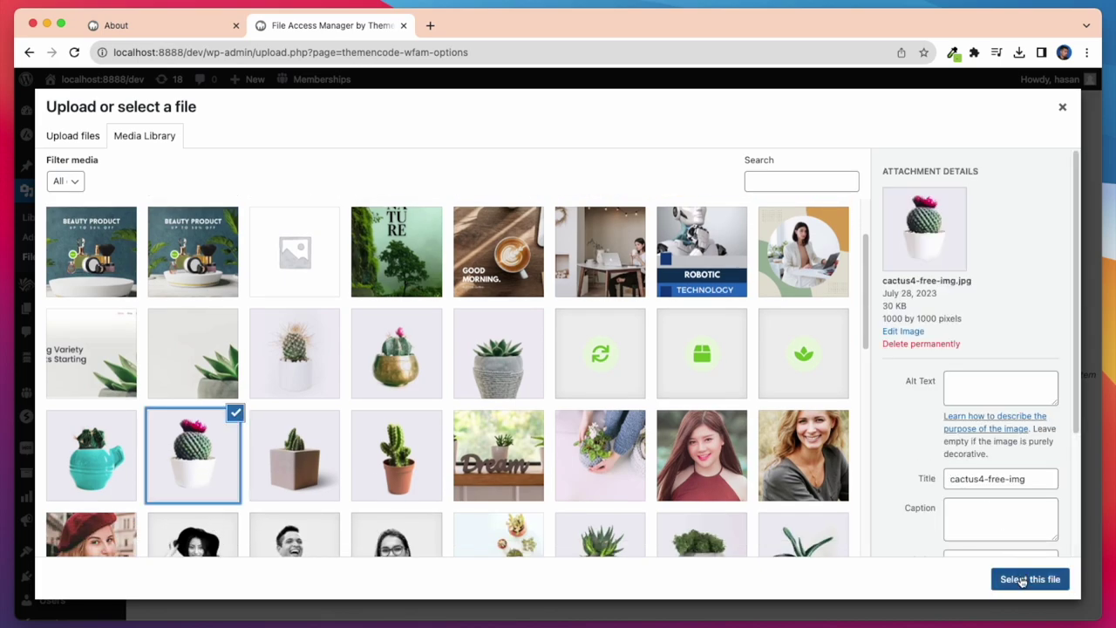
left_click(1026, 579)
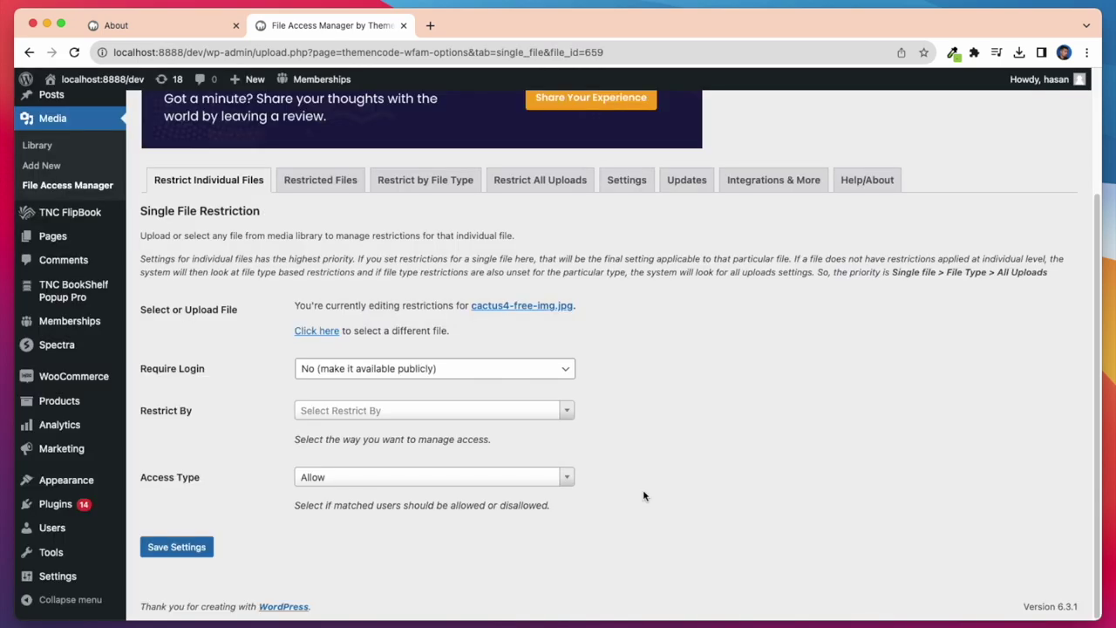
left_click(483, 366)
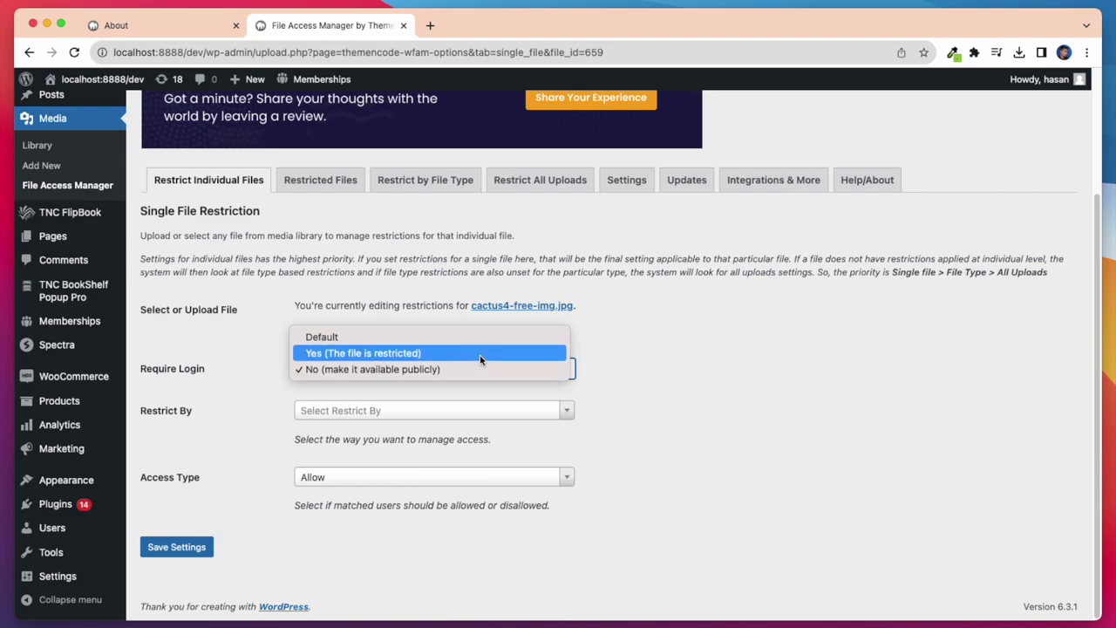
left_click(479, 354)
left_click(509, 410)
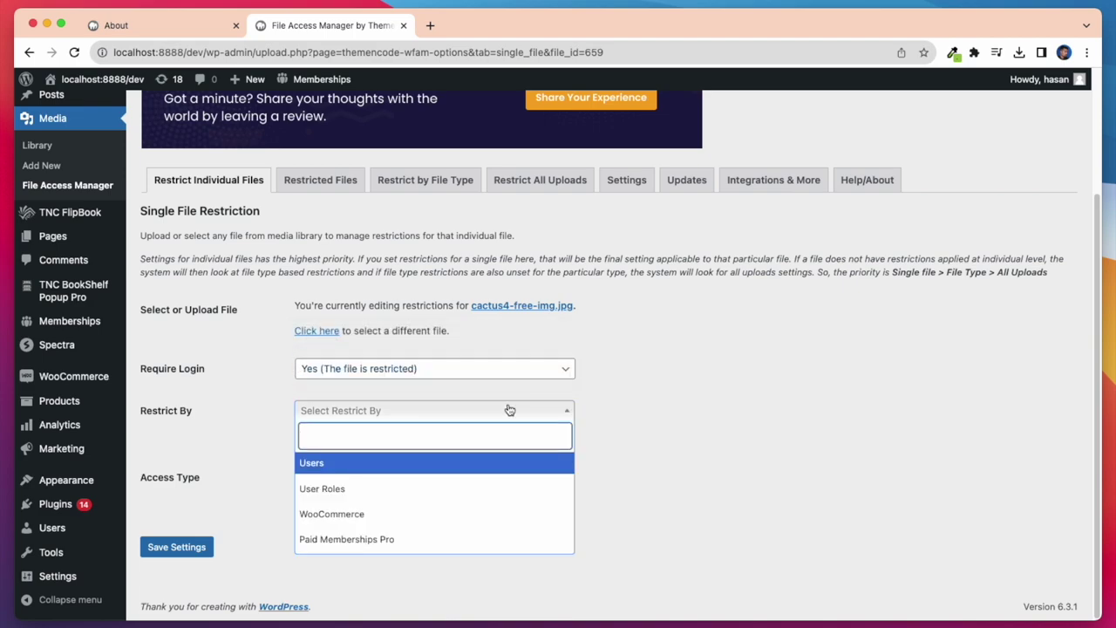
left_click(453, 513)
Keep Access Type Allow, add Beauty Product as the required purchase, and save.
scroll(452, 507, "down", 3)
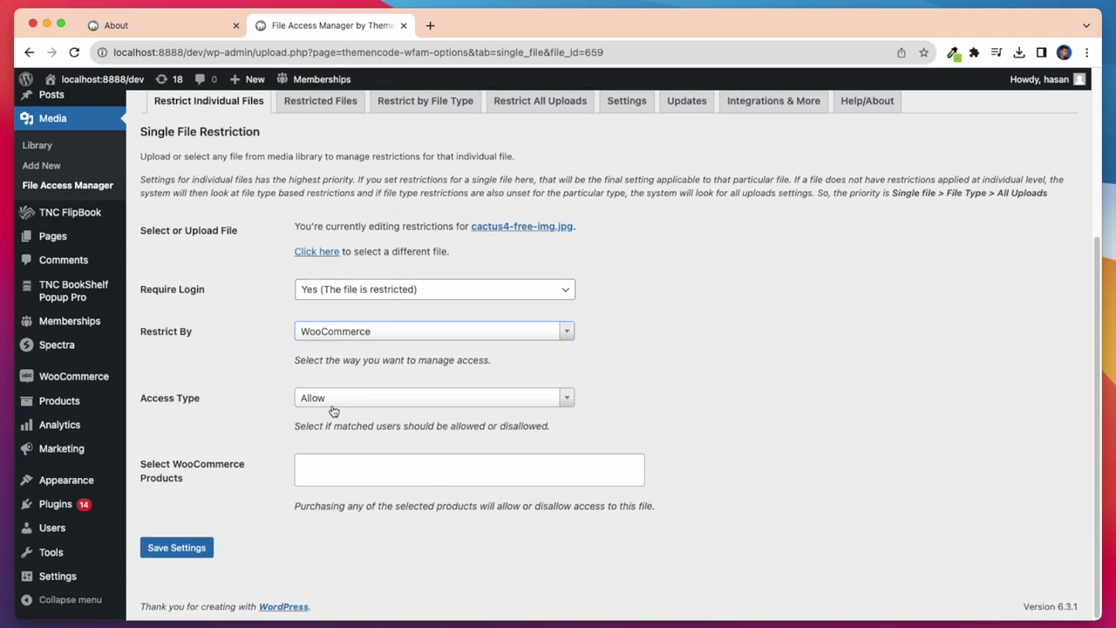
left_click(436, 406)
left_click(398, 453)
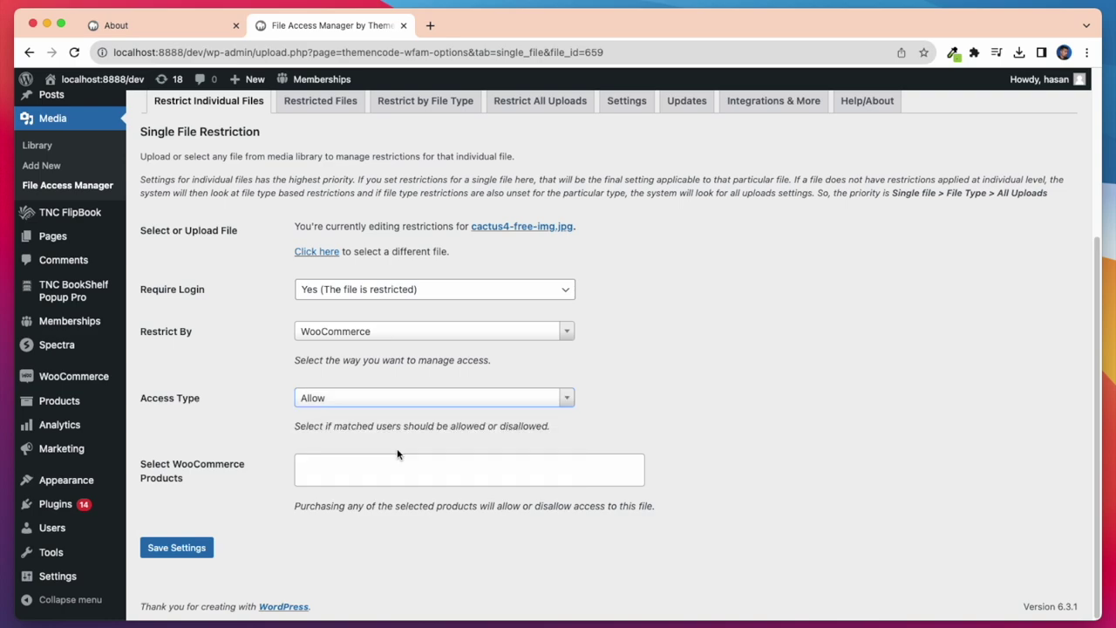
left_click(342, 467)
type("beau")
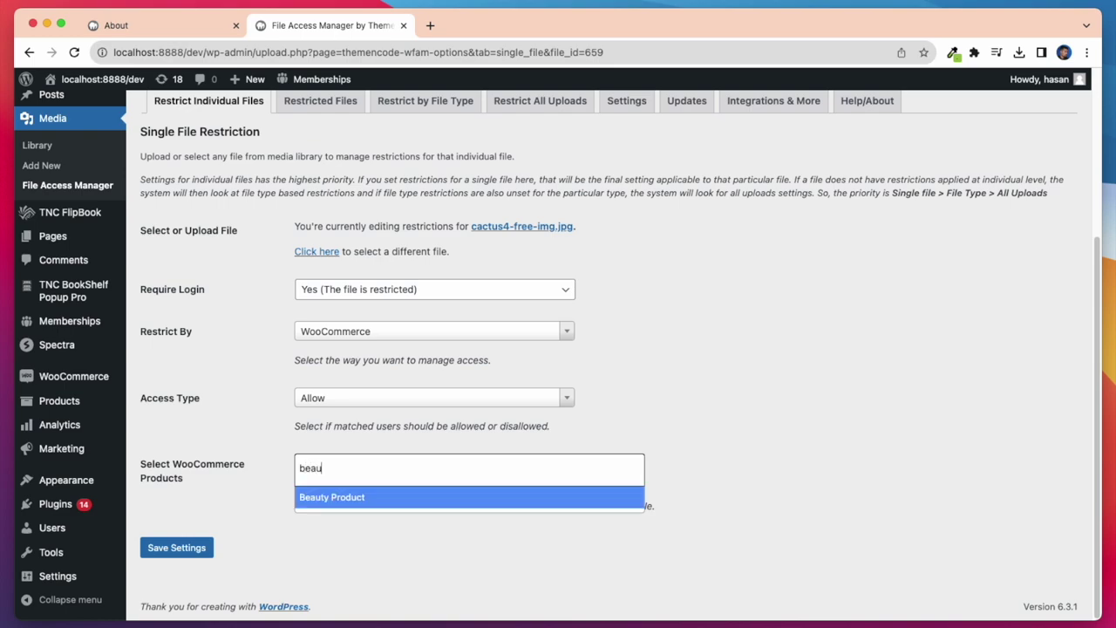
left_click(330, 499)
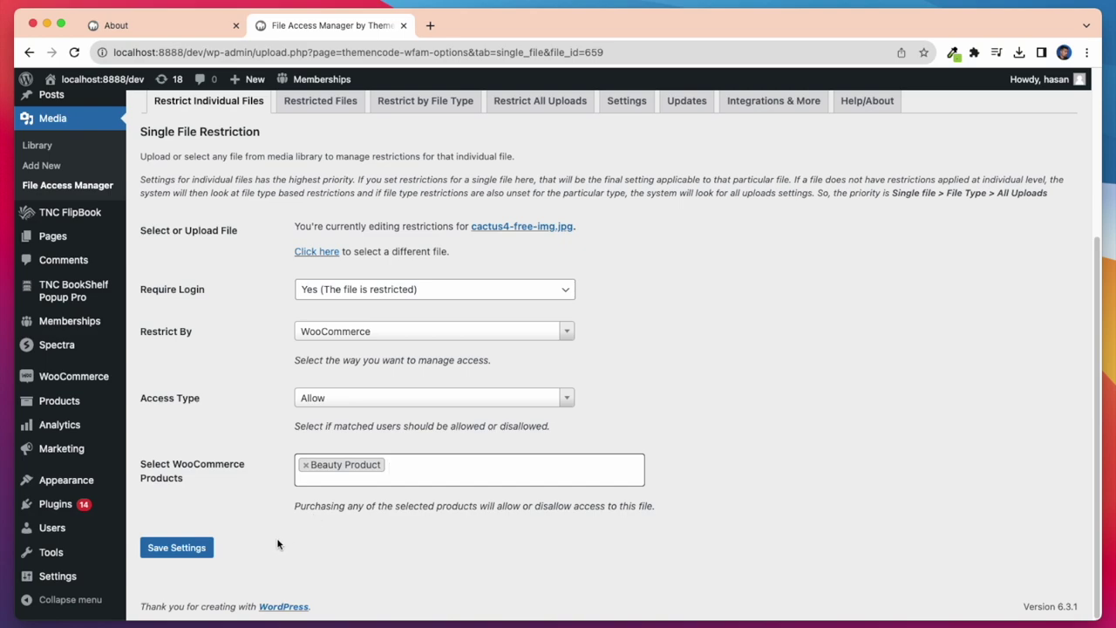
left_click(174, 547)
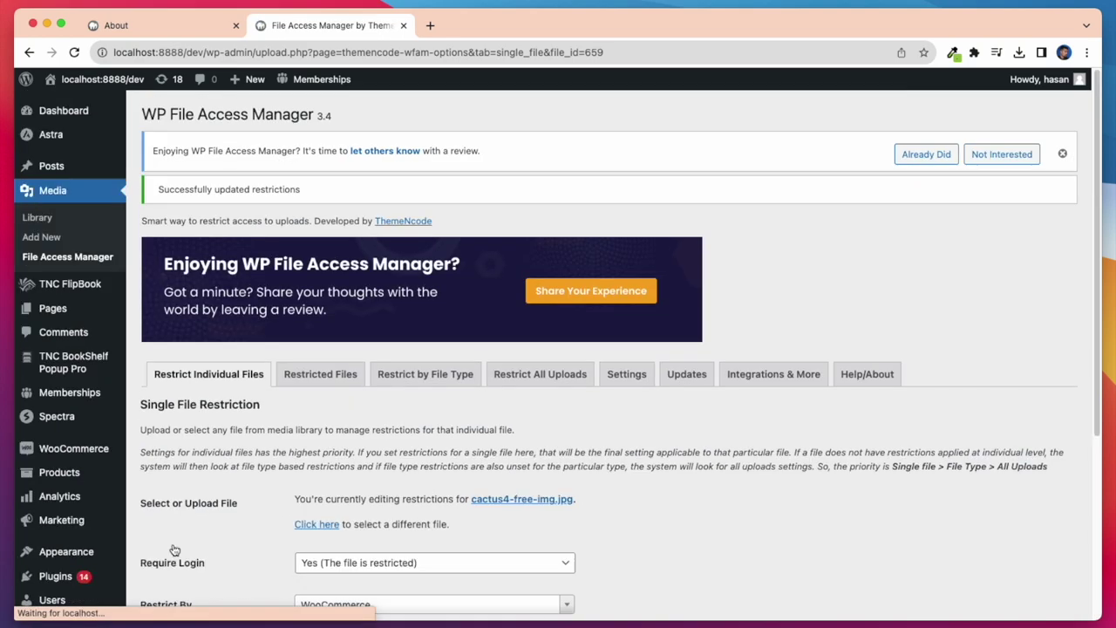
Load the About page in a new private window to see the blocked image, then visit Shop.
key("ctrl+shift+n")
right_click(585, 63)
left_click(634, 150)
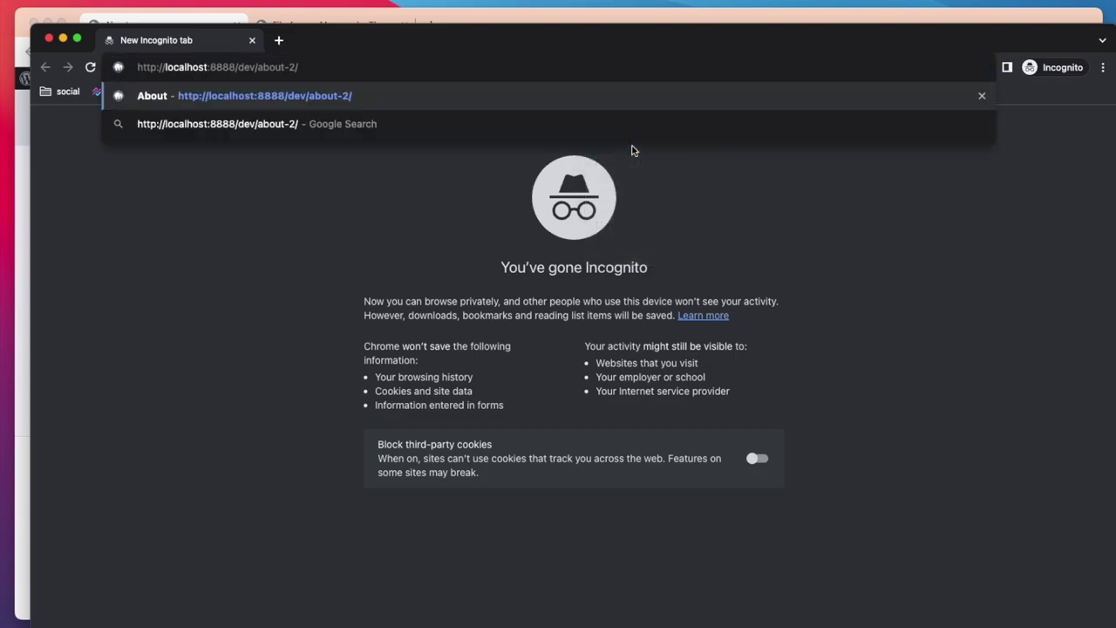
key("Return")
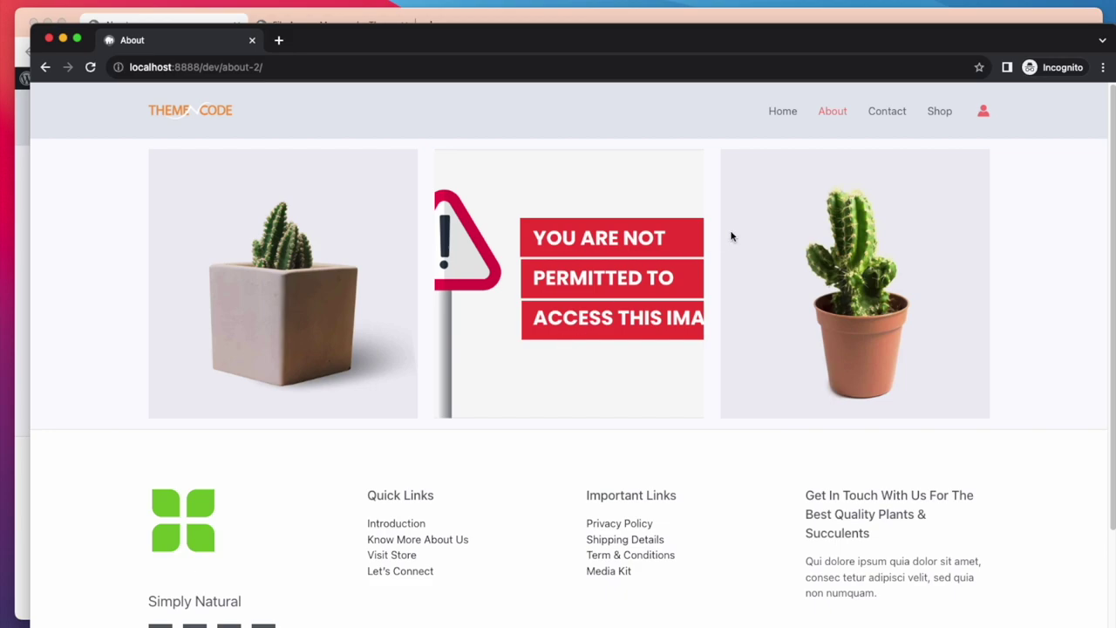
left_click(940, 112)
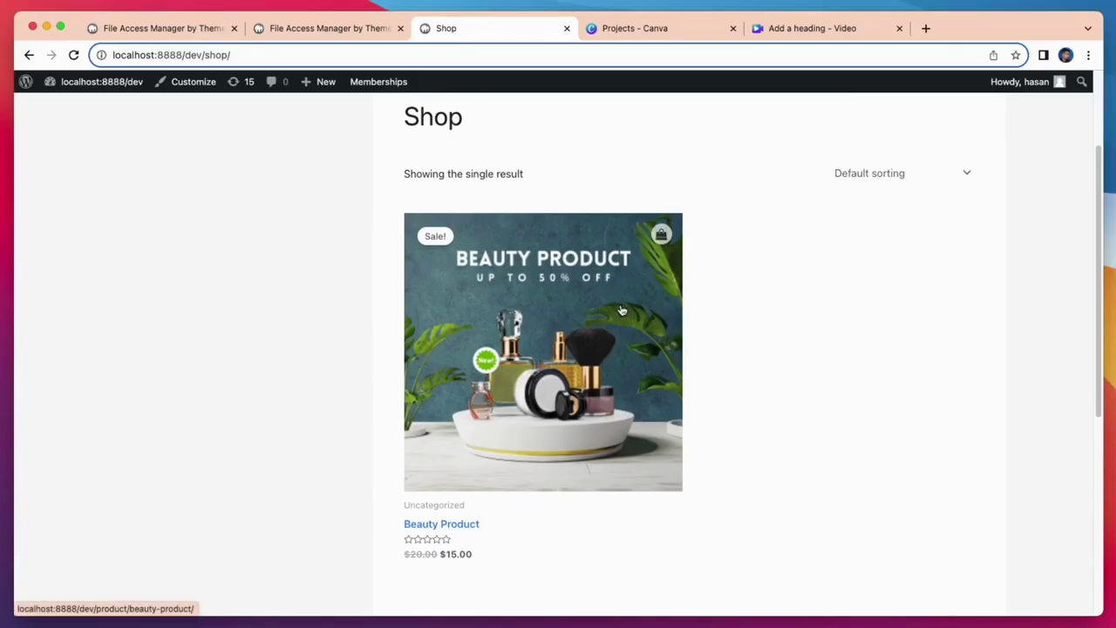
Add Beauty Product to the cart from its product page, then return to About.
left_click(547, 334)
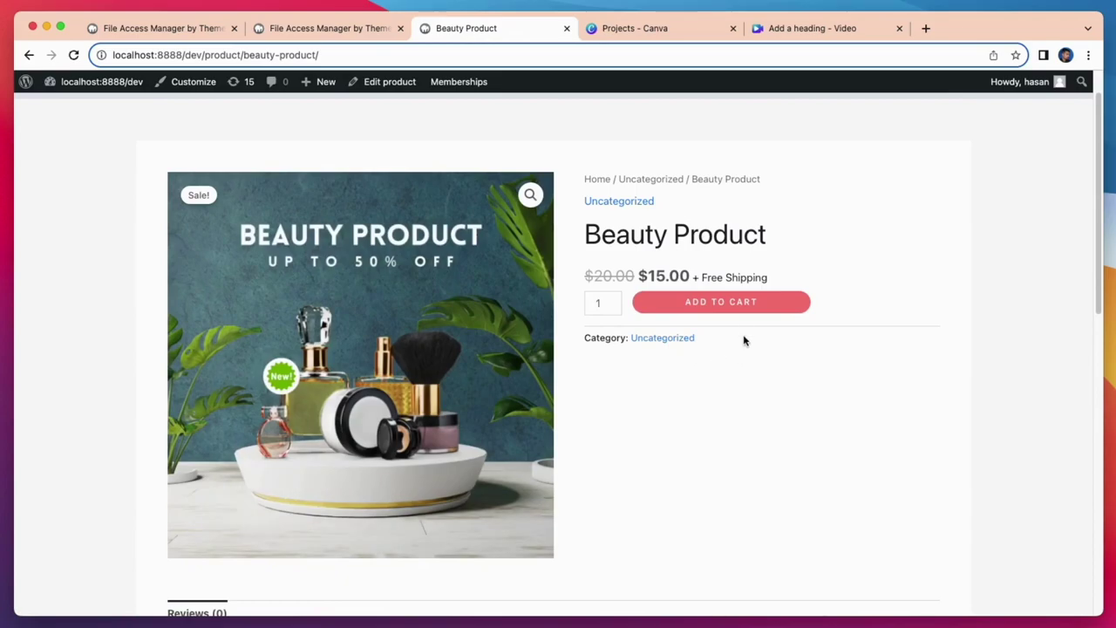
left_click(744, 305)
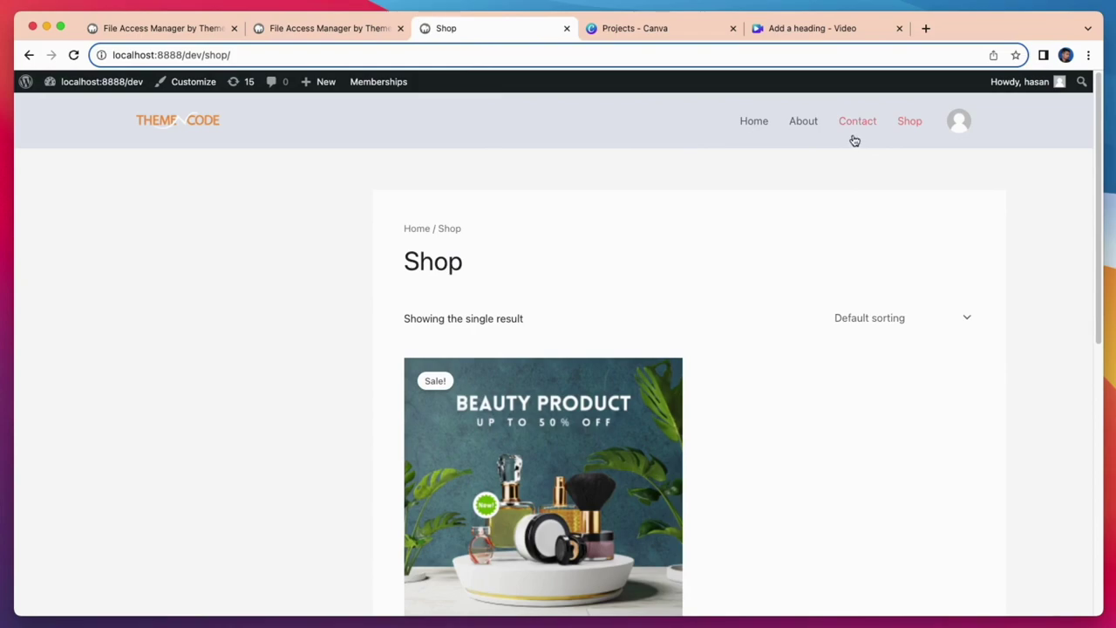
left_click(803, 127)
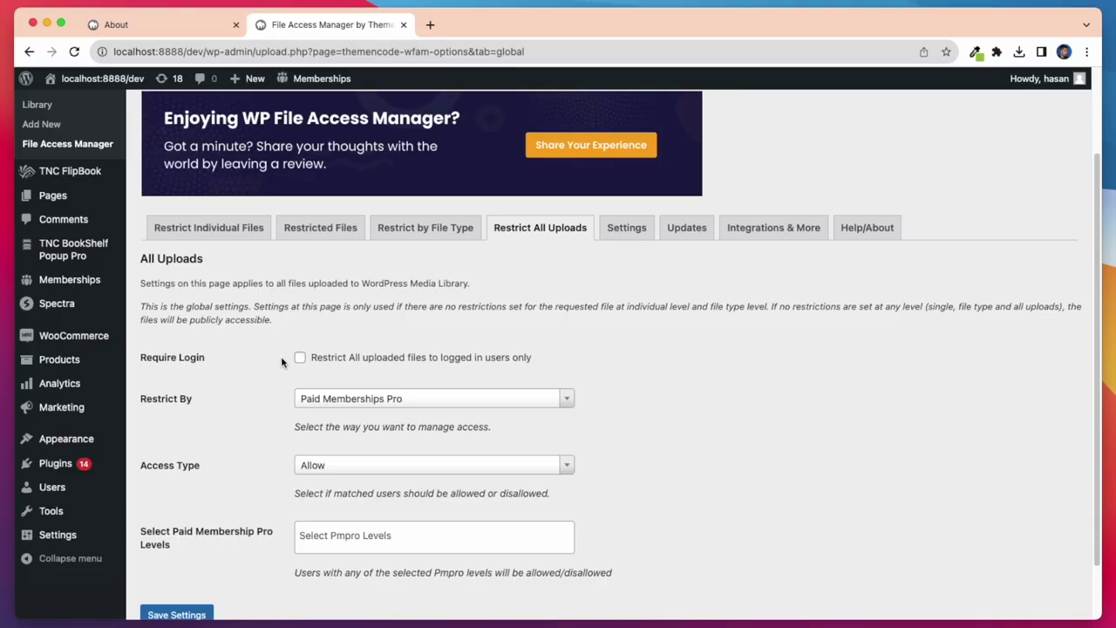
Require login for all uploads, disallowing Paid Memberships Pro Free User members, and save.
left_click(300, 358)
left_click(381, 399)
left_click(371, 471)
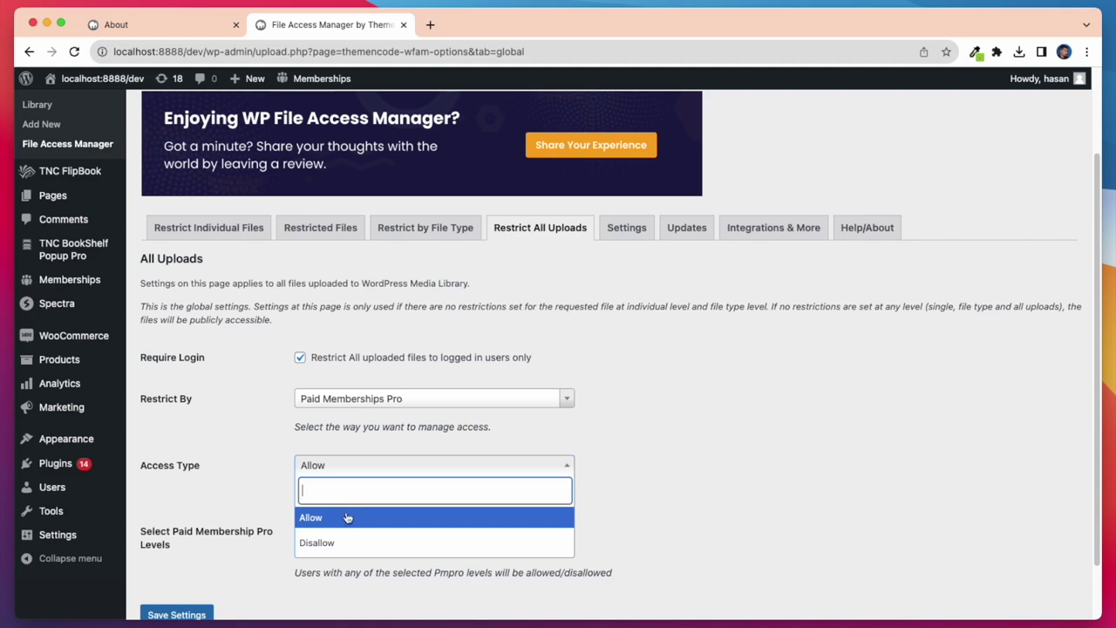
left_click(337, 539)
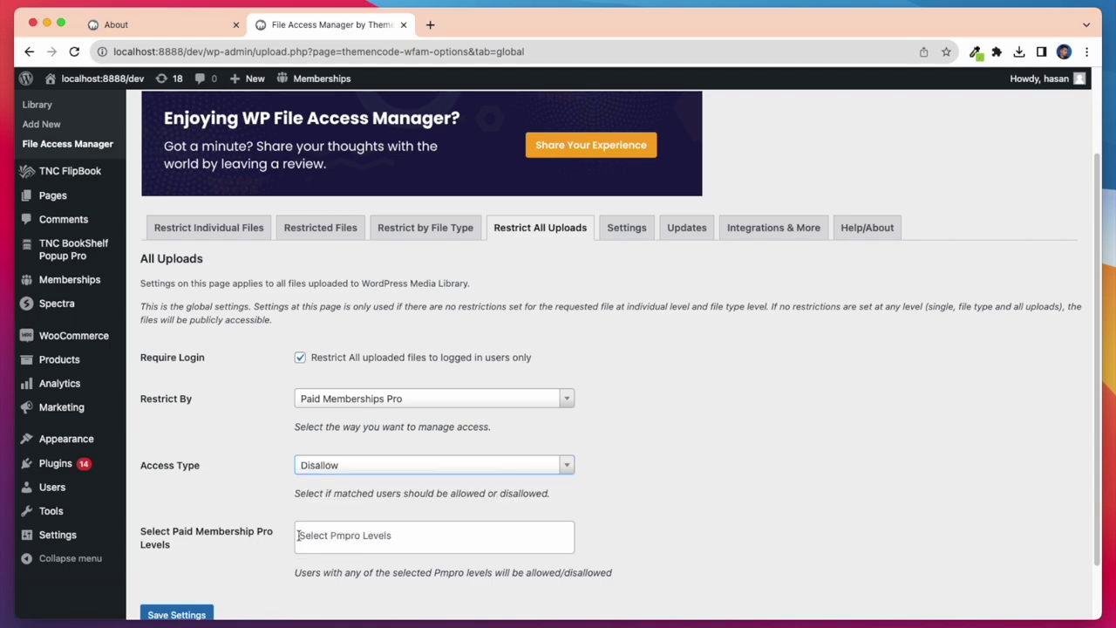
left_click(323, 535)
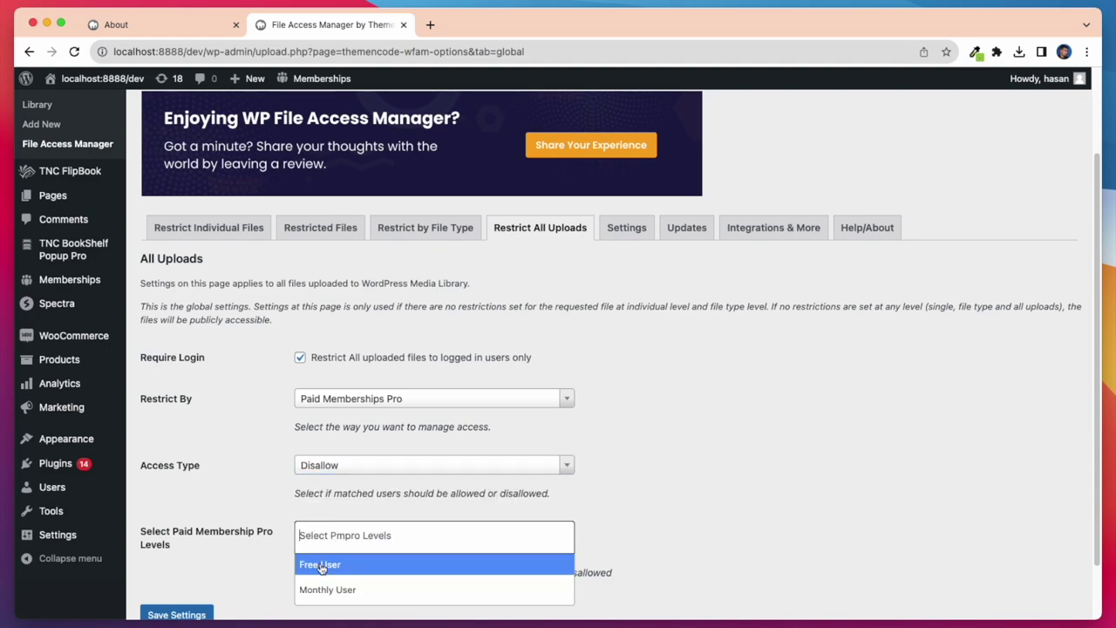
left_click(322, 565)
scroll(320, 567, "down", 1)
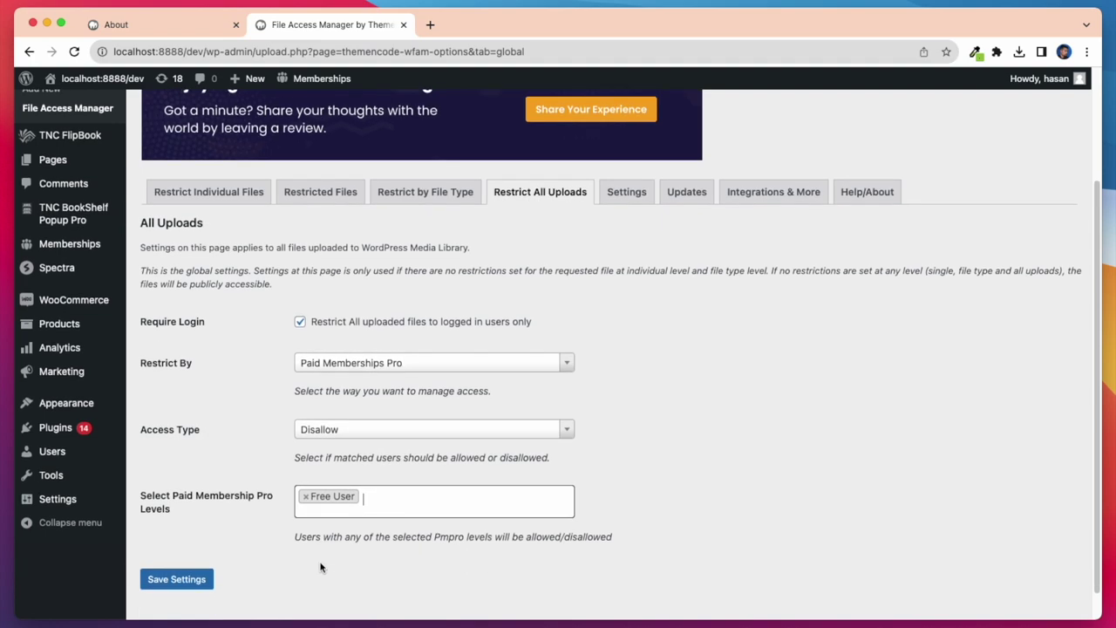
left_click(175, 577)
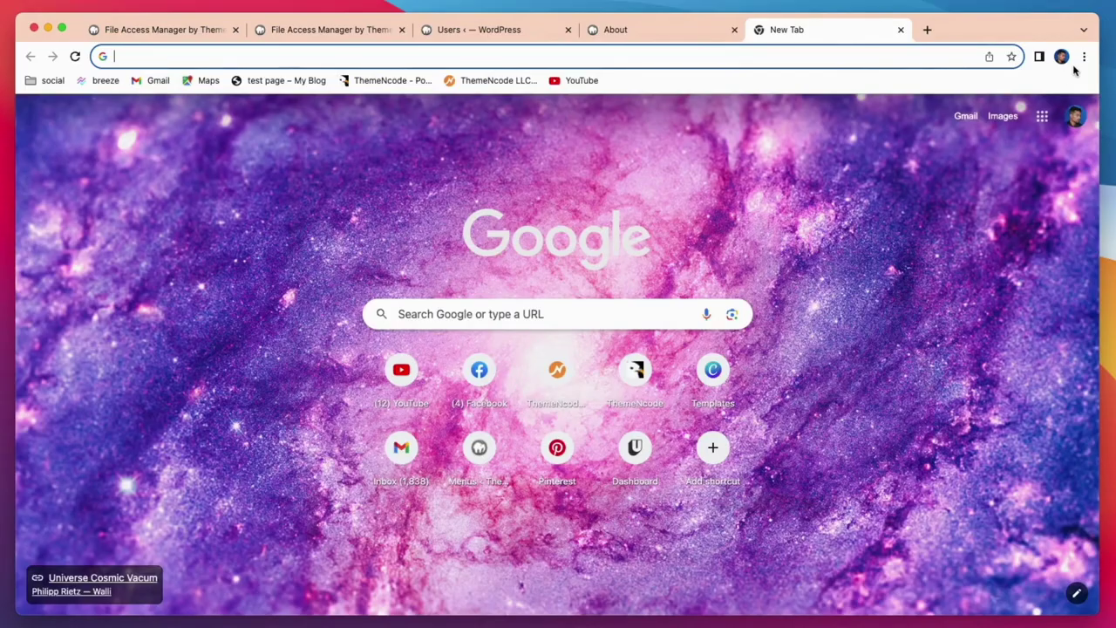
left_click(1084, 57)
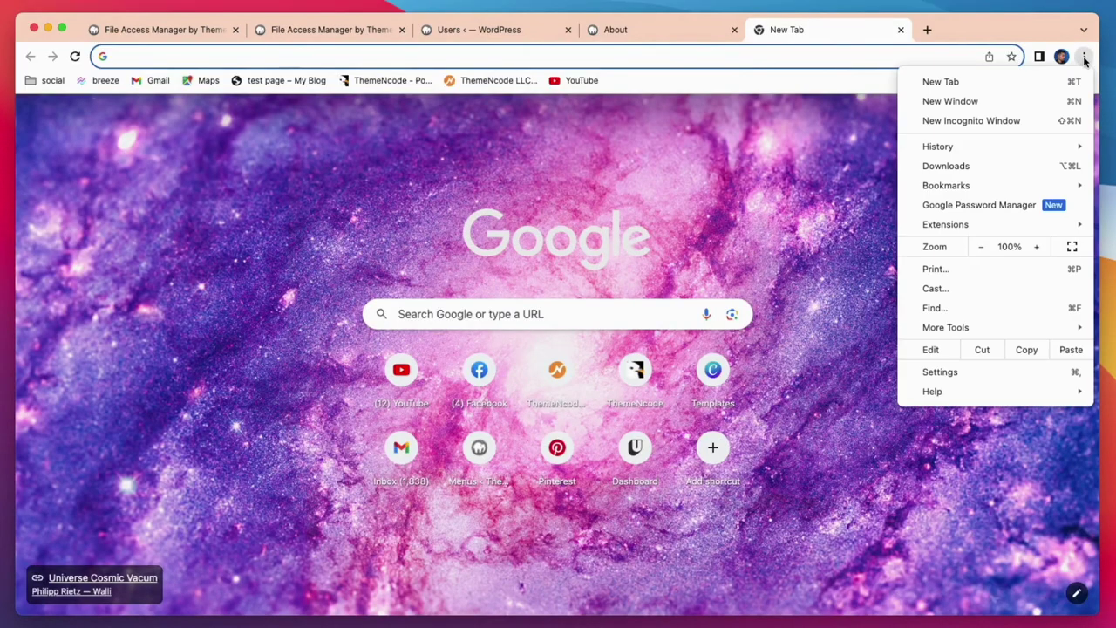
Log in as the test member with username and password in a new private window.
left_click(988, 120)
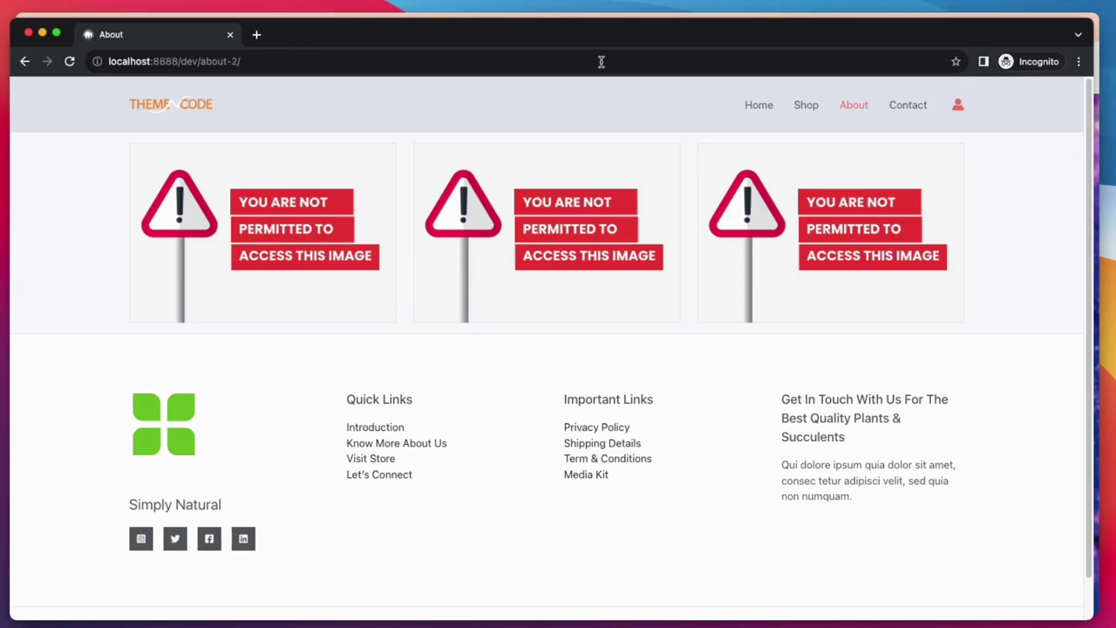
left_click(957, 105)
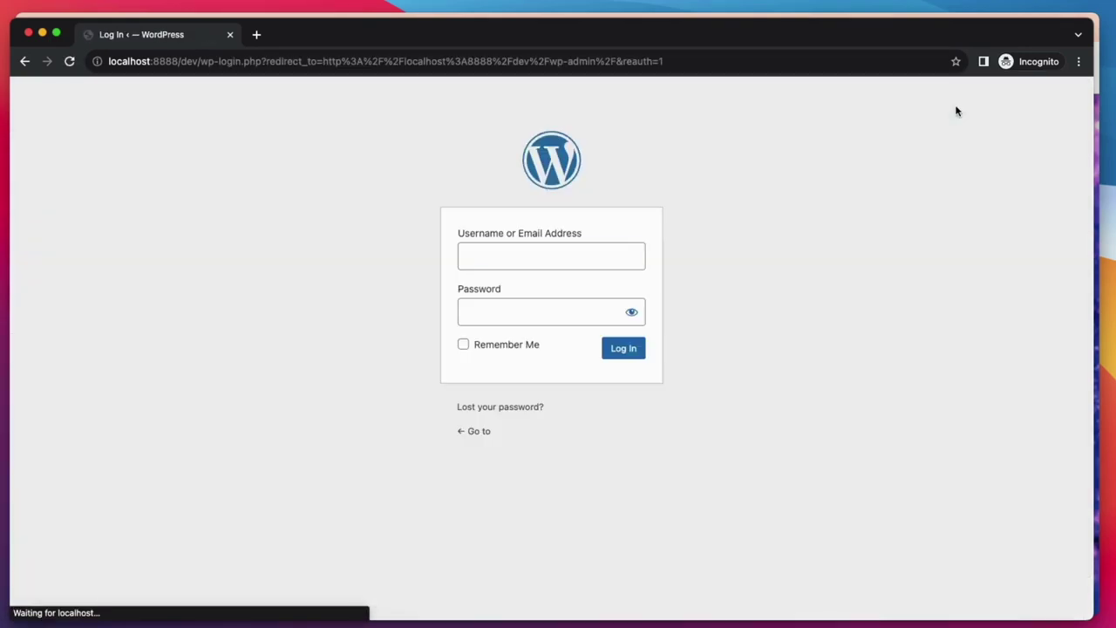
left_click(558, 257)
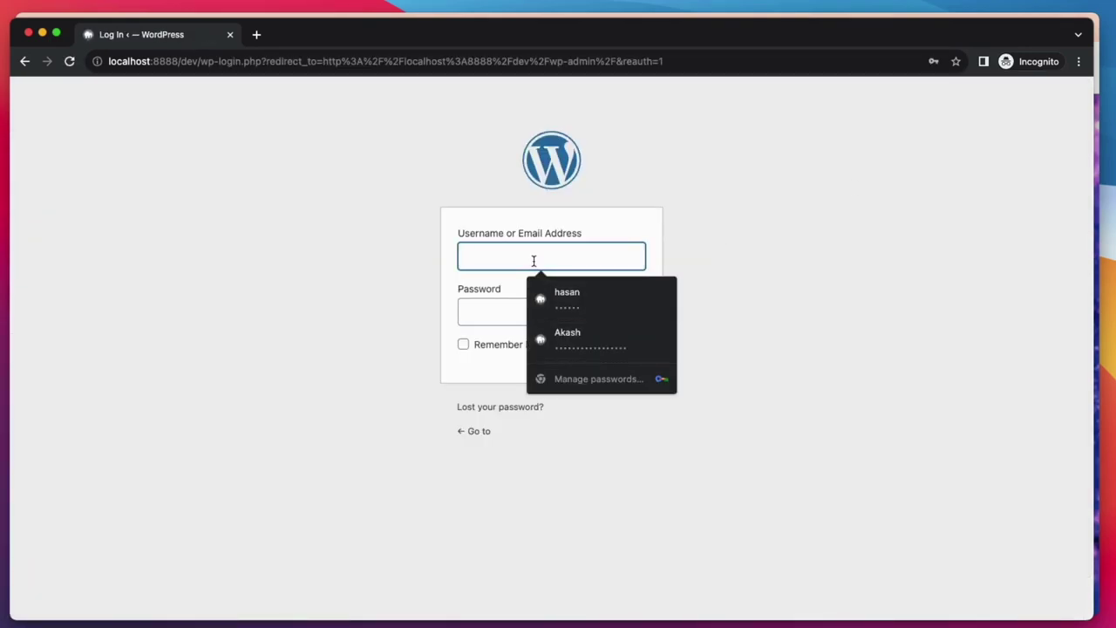
type("david")
left_click(563, 311)
type("•••••")
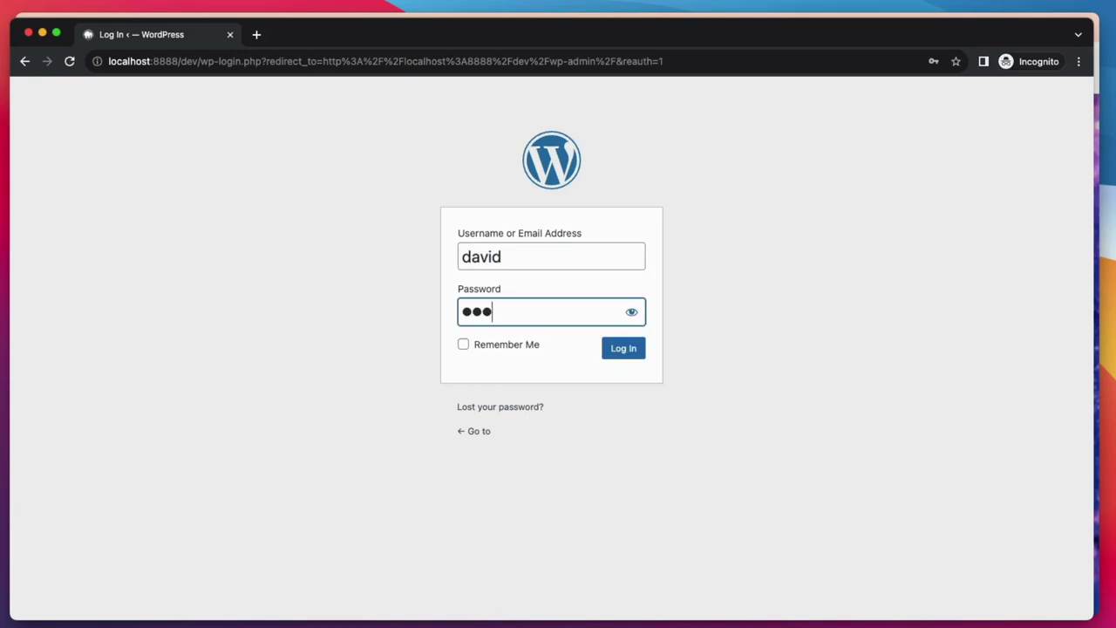
left_click(648, 350)
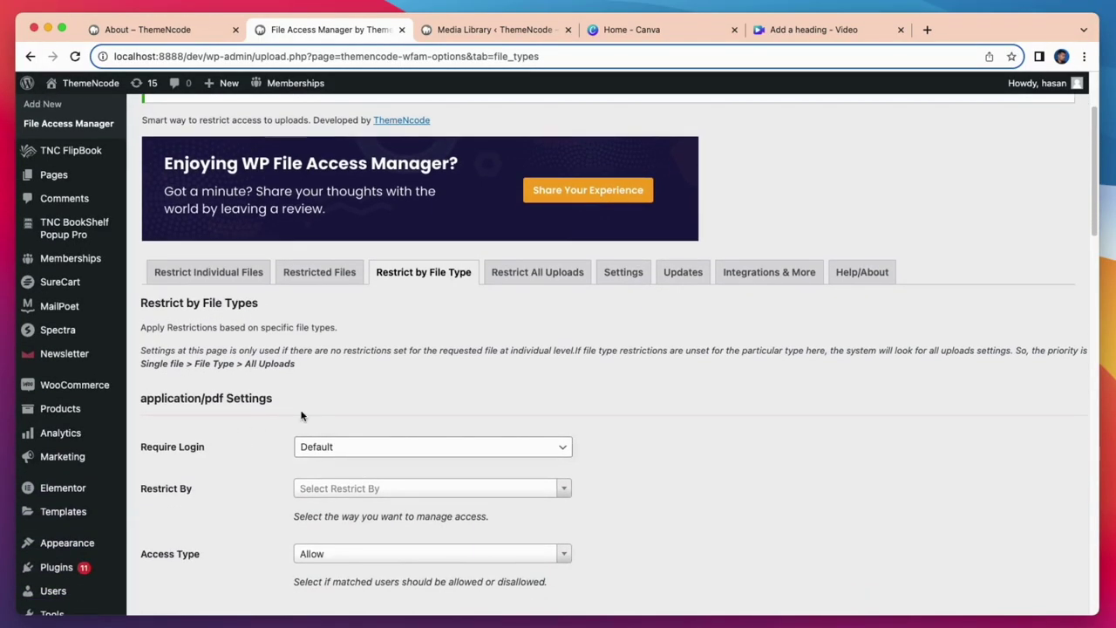
Scroll through the Restrict by File Type options, check the About tab, then return to image/jpeg.
scroll(302, 416, "down", 8)
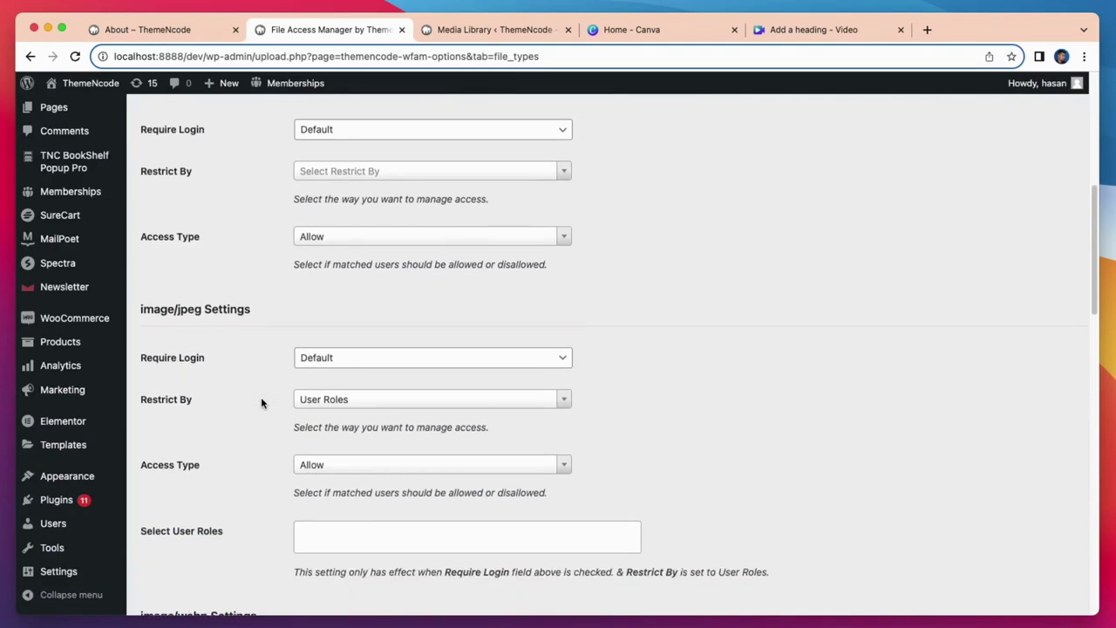
scroll(260, 403, "down", 10)
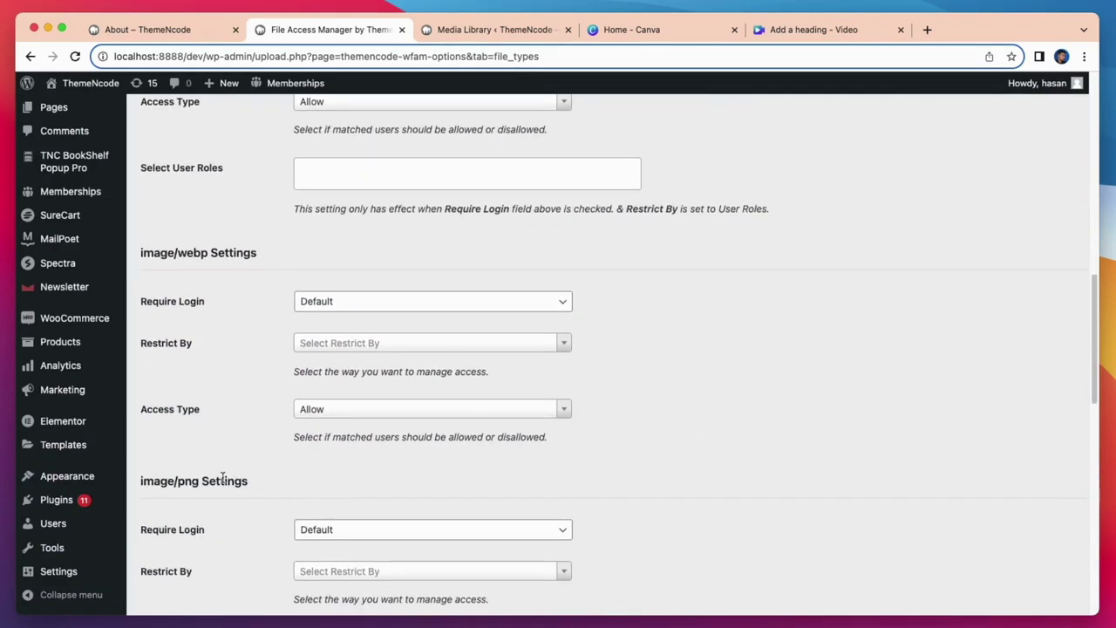
scroll(222, 477, "down", 13)
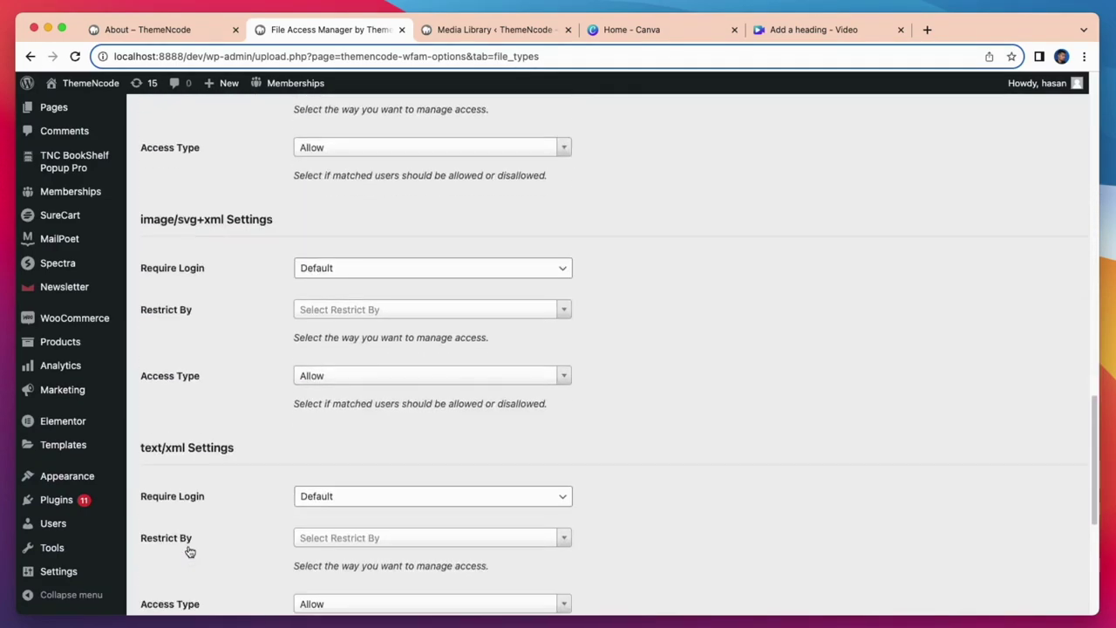
scroll(190, 551, "down", 10)
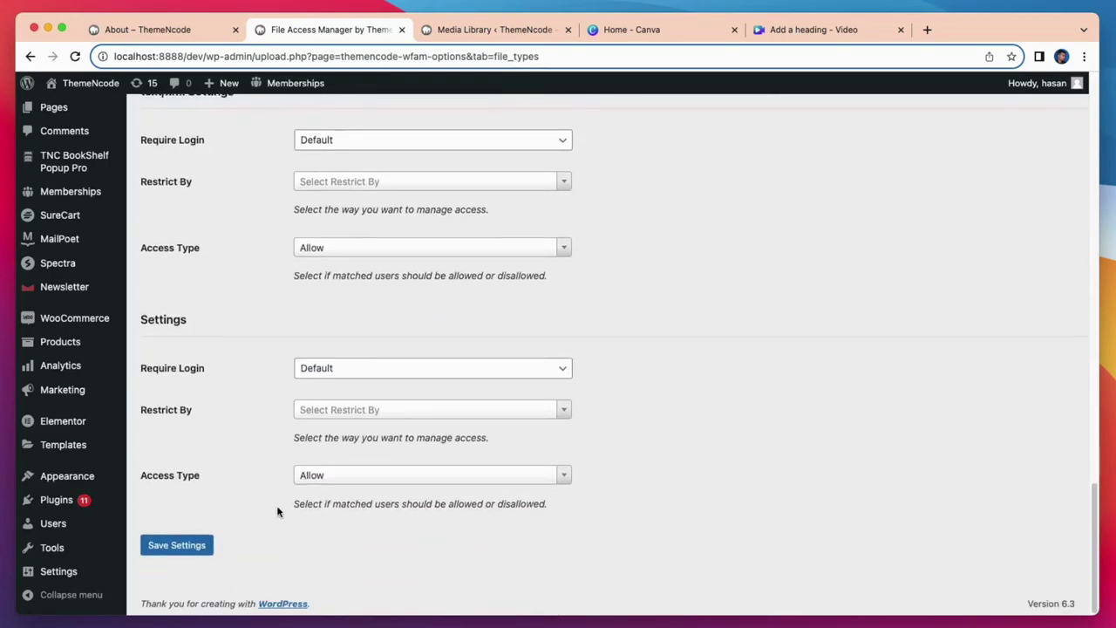
scroll(277, 512, "up", 20)
scroll(271, 506, "up", 5)
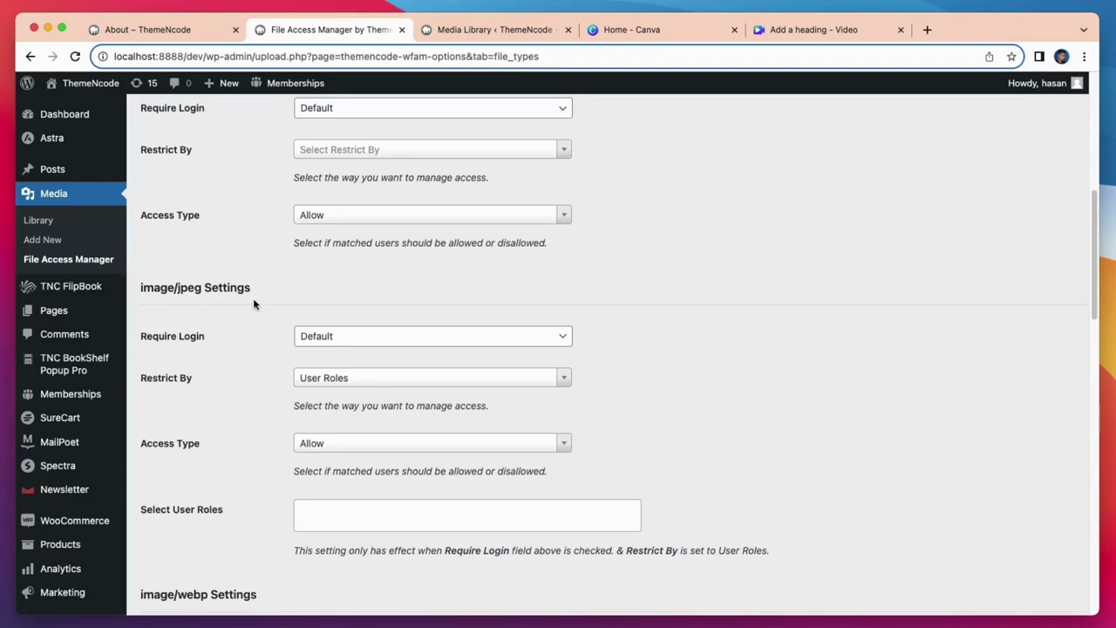
left_click(148, 31)
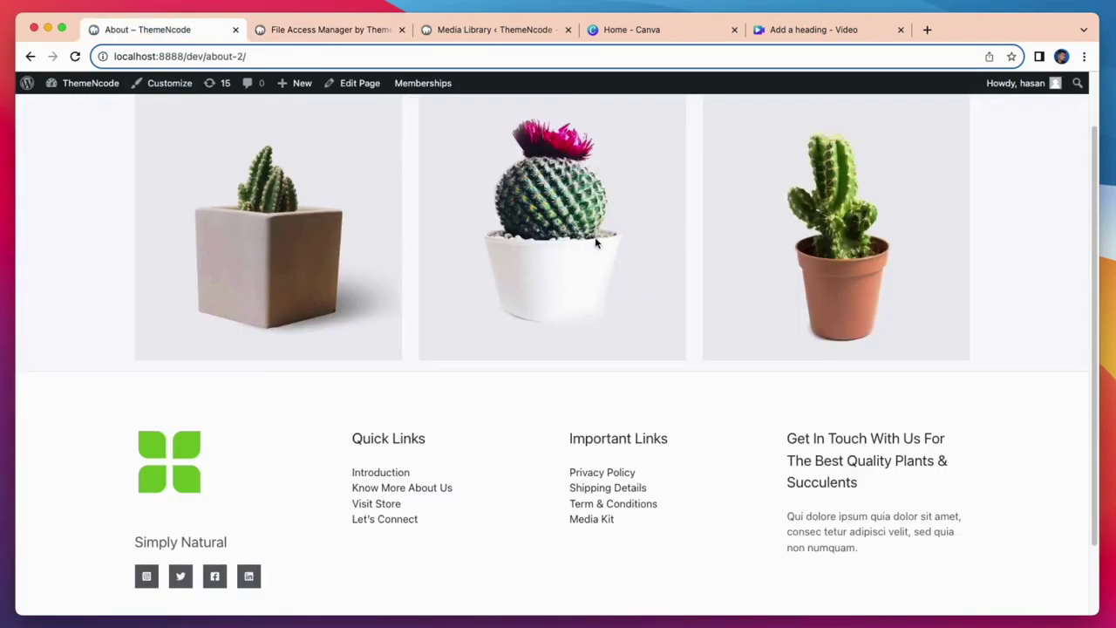
left_click(318, 29)
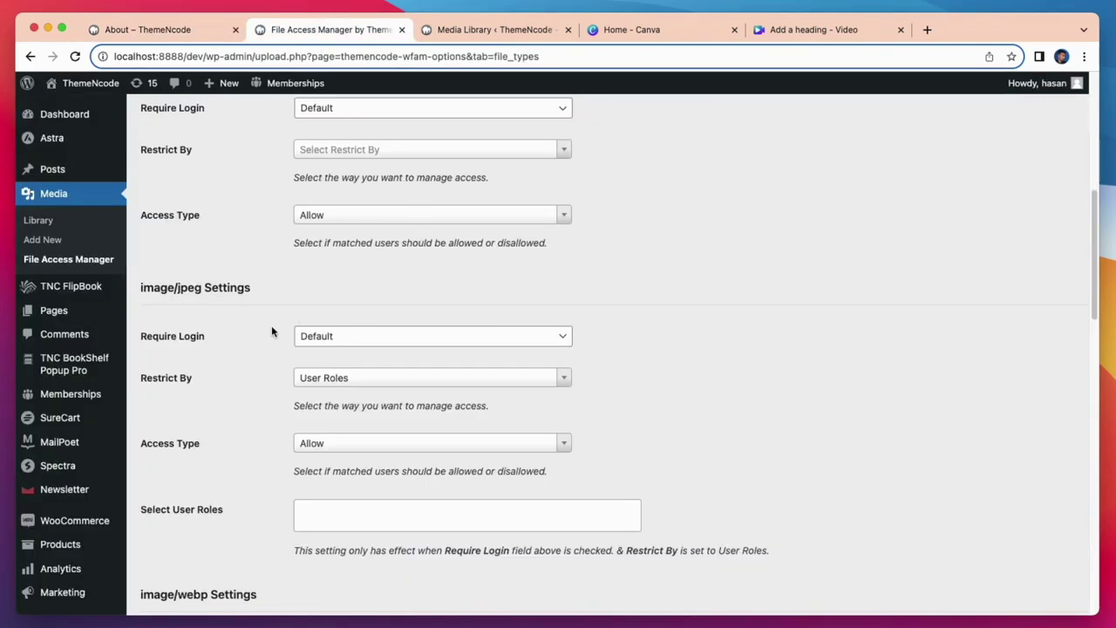
Make image/jpeg require login, restricted by User Roles to Administrator, and save.
left_click(381, 340)
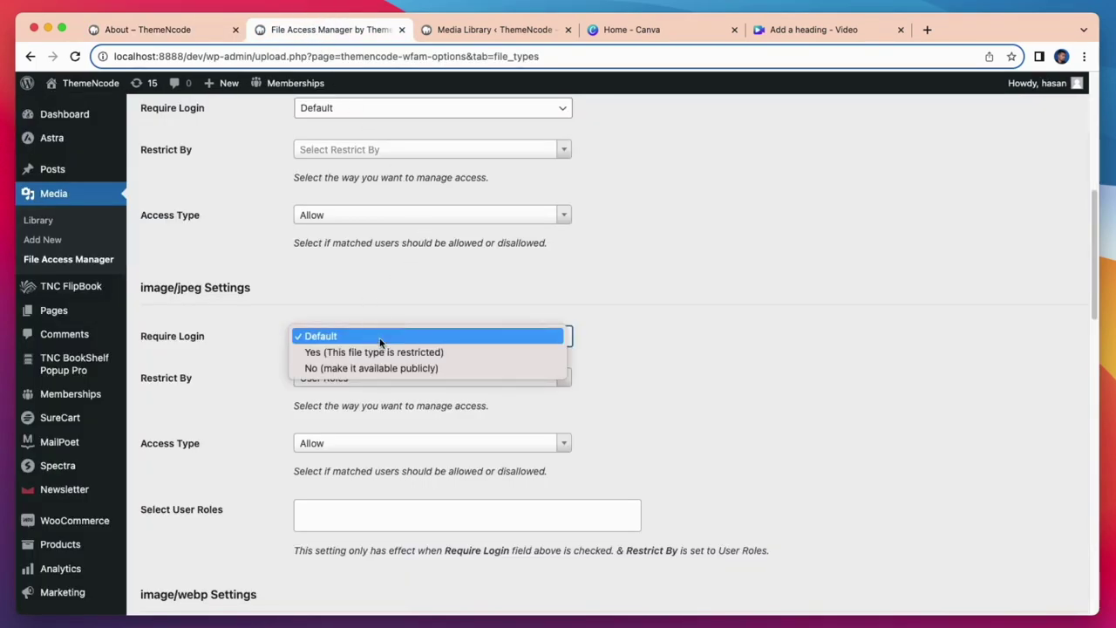
left_click(379, 353)
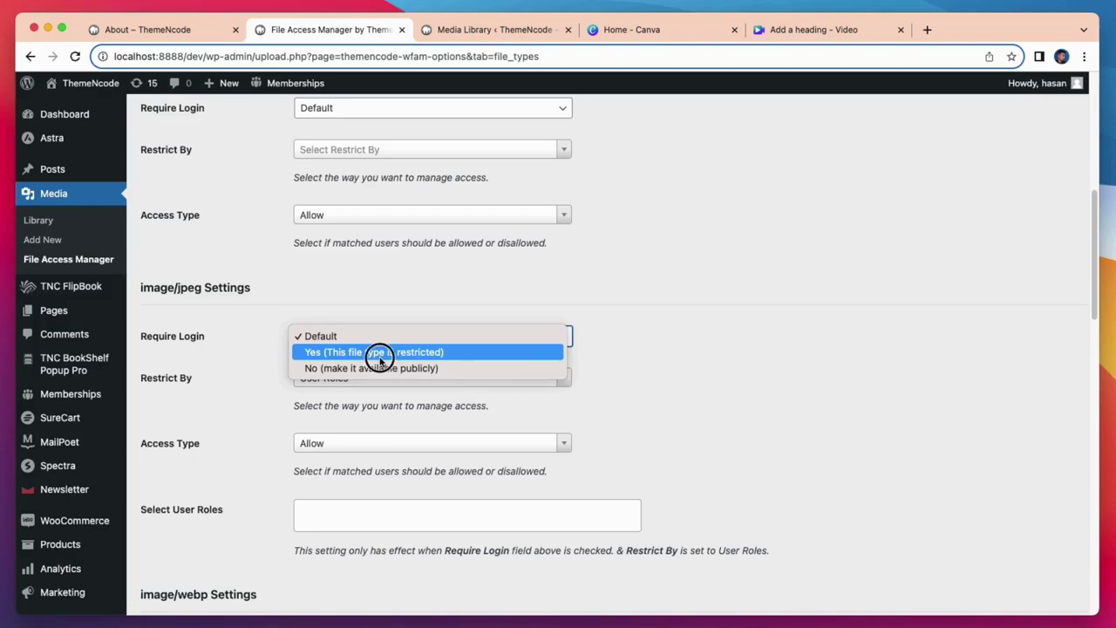
left_click(370, 376)
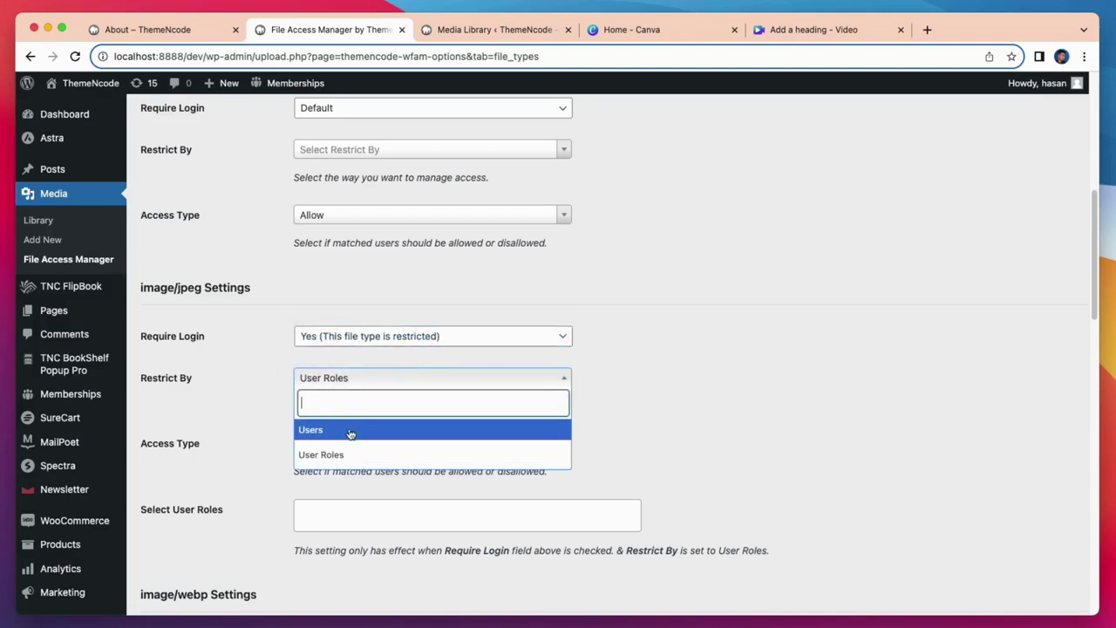
left_click(333, 449)
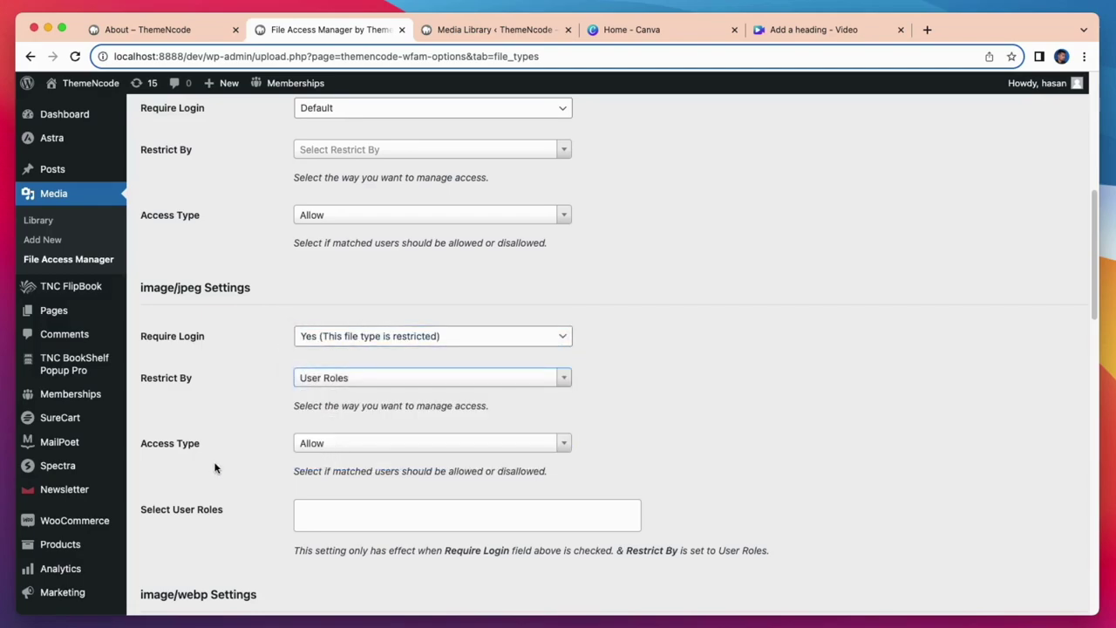
left_click(323, 515)
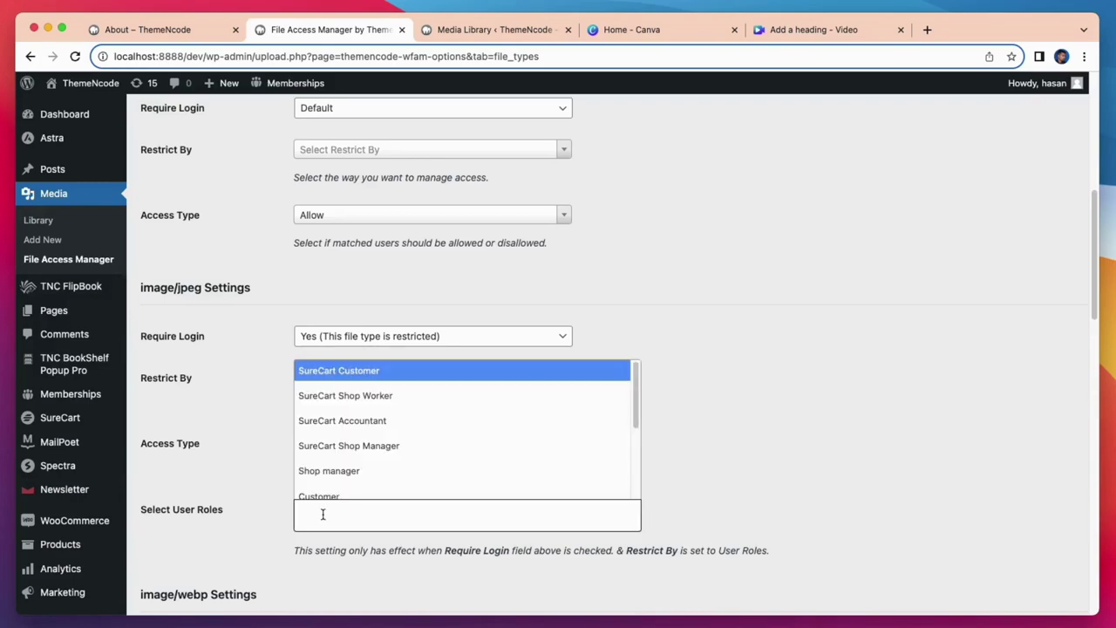
scroll(366, 480, "down", 3)
left_click(354, 476)
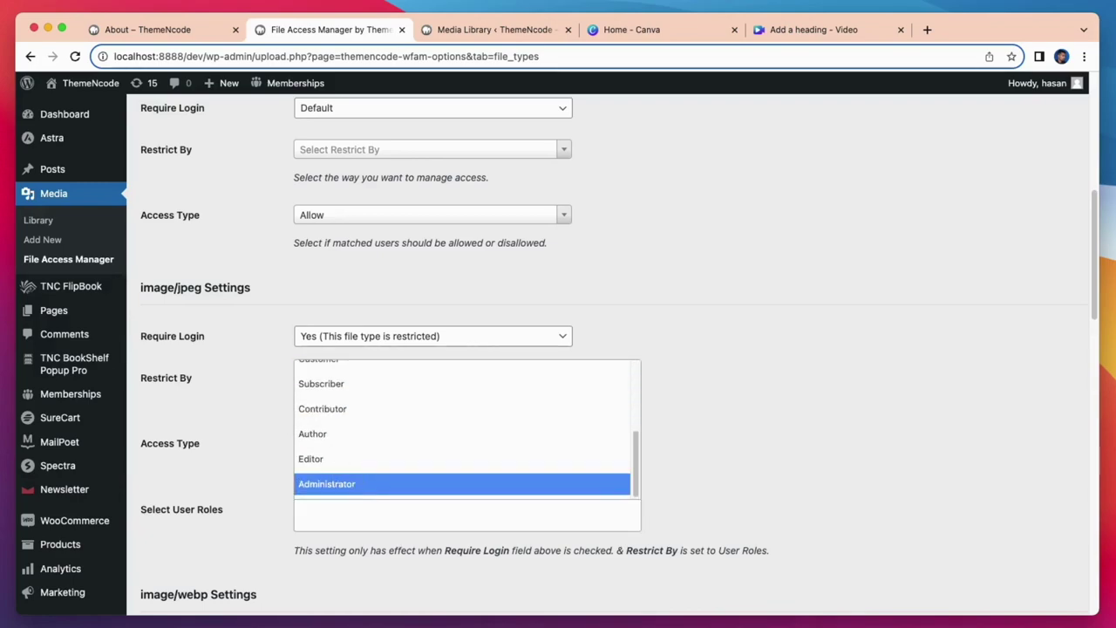
scroll(356, 476, "down", 10)
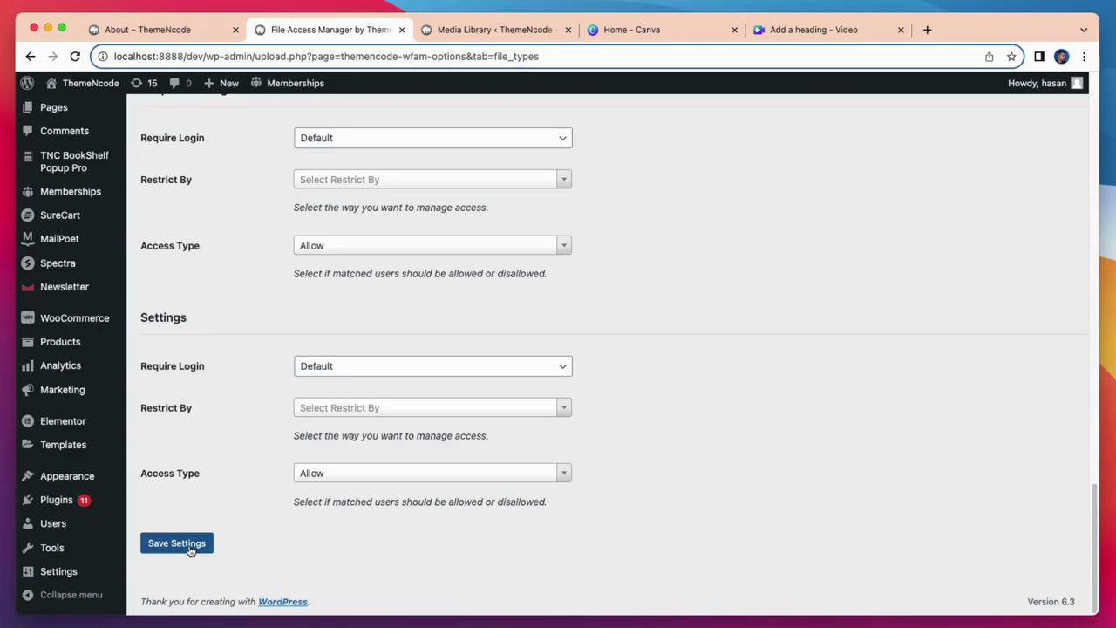
left_click(183, 544)
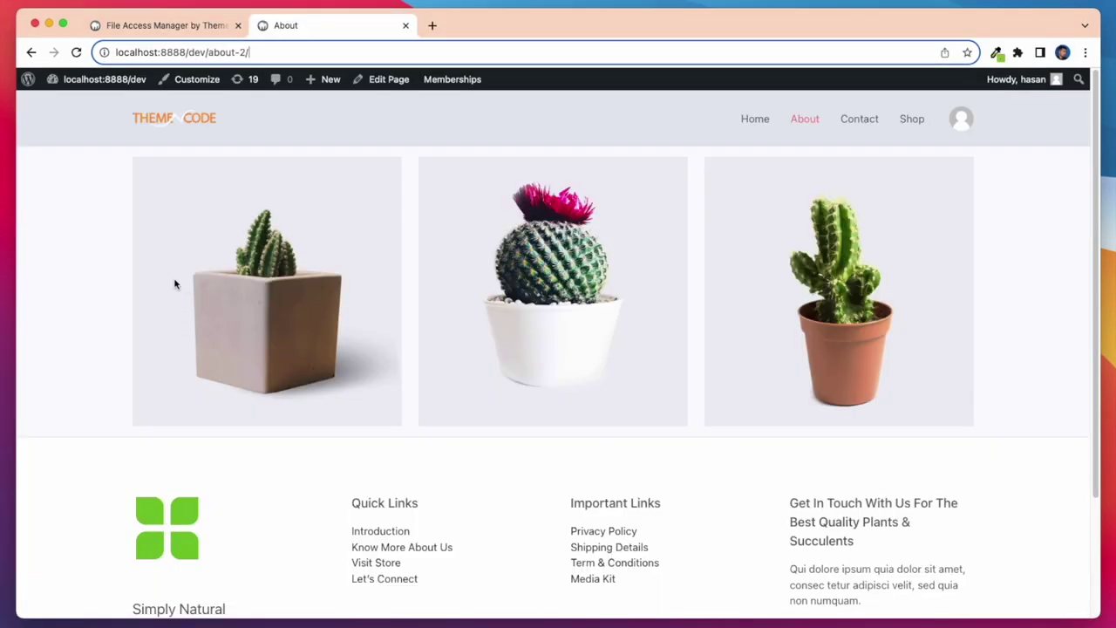
Copy the About page's URL and load it in a new incognito browser window.
left_click(178, 58)
right_click(180, 60)
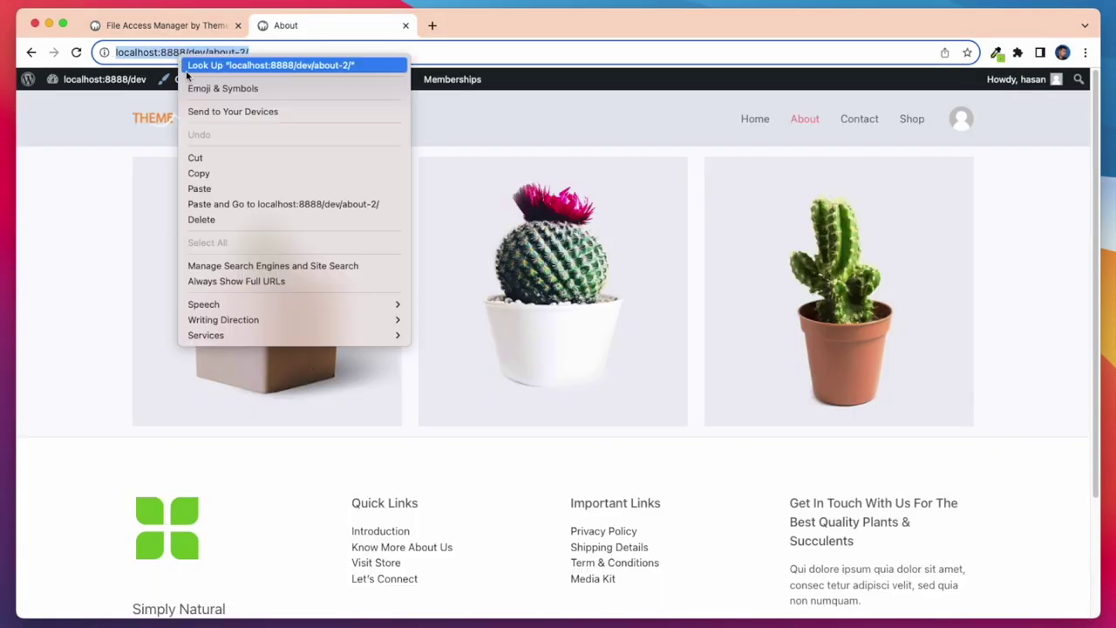
left_click(217, 171)
left_click(1085, 54)
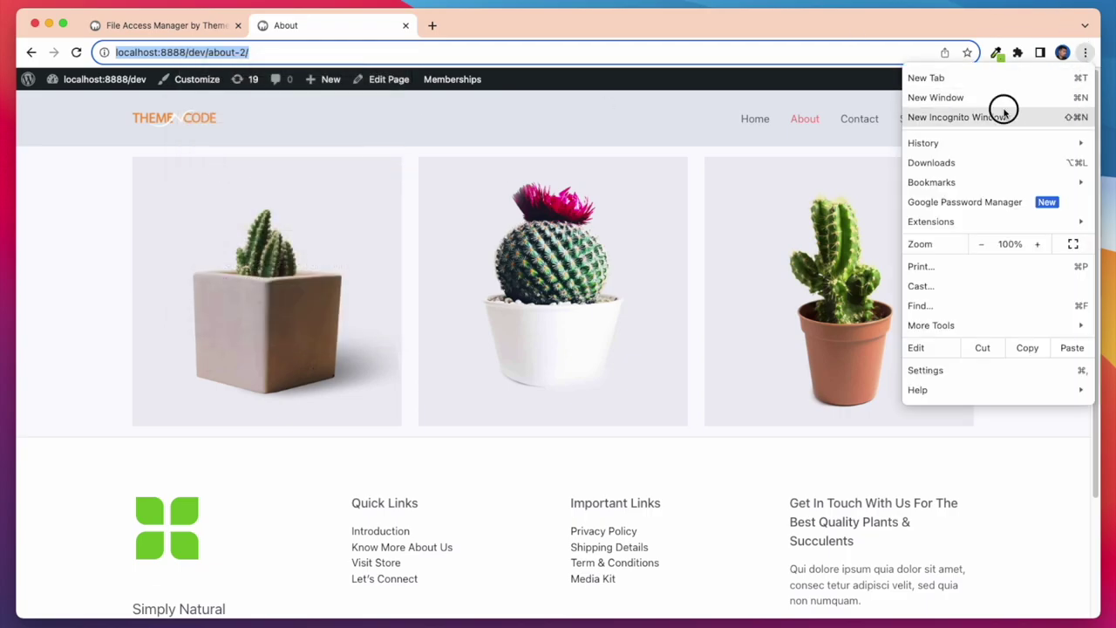
left_click(1003, 111)
right_click(688, 70)
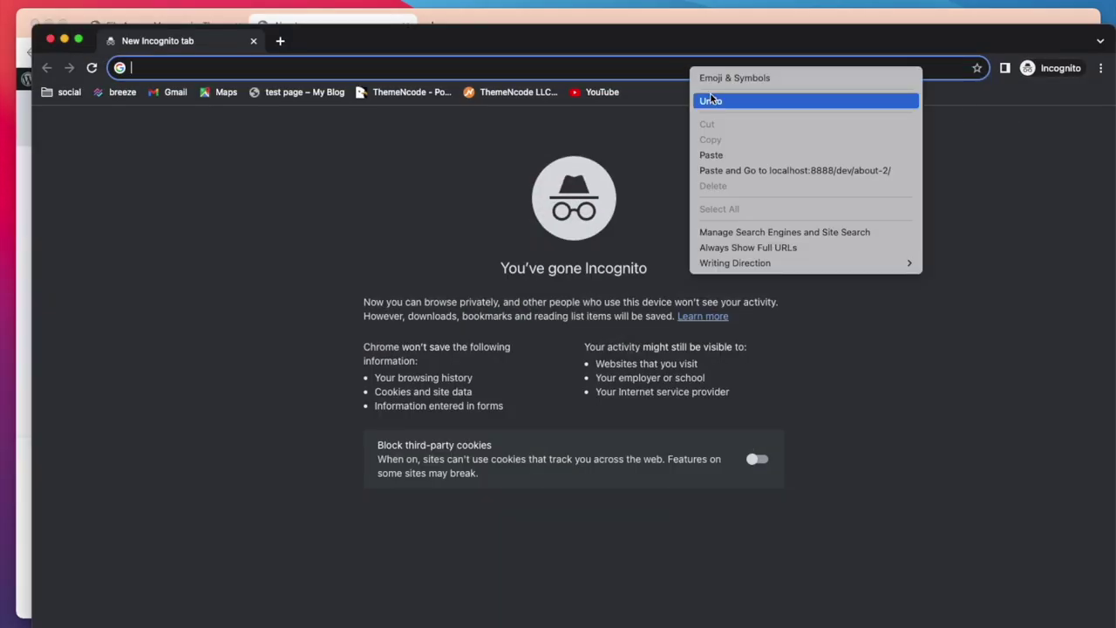
left_click(722, 150)
key("Return")
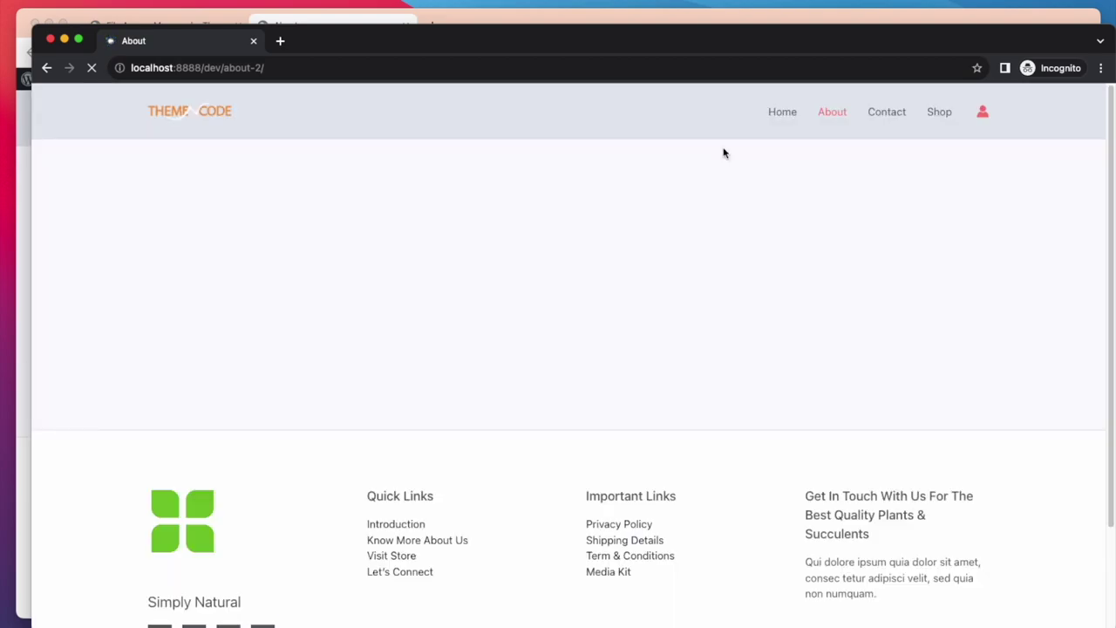